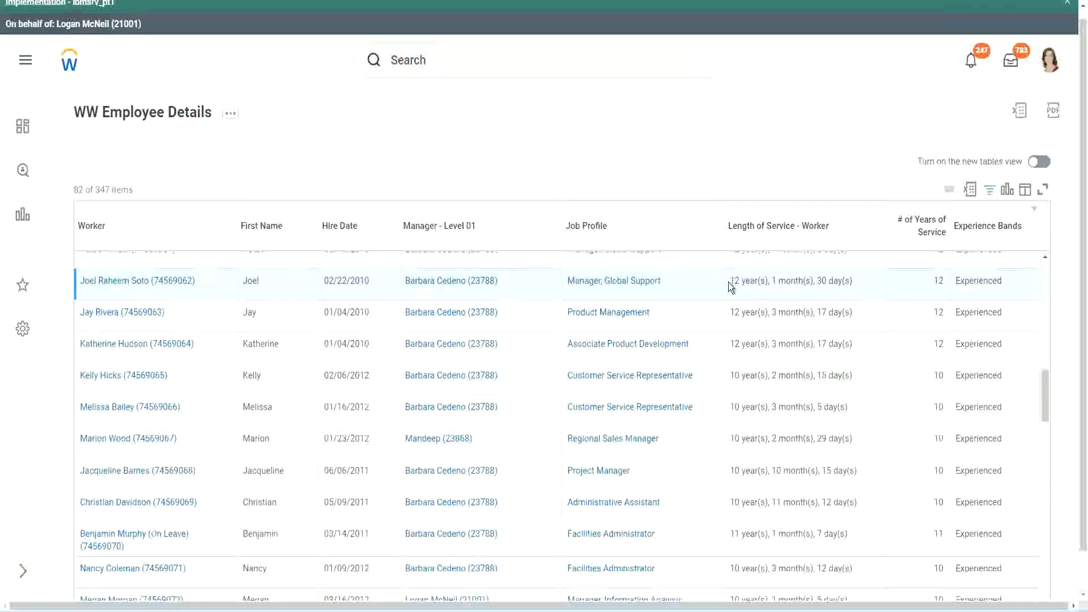
# Step: Compare the Length of Service - Worker values with # of Years of Service for several employees in the WW Employee Details report
pyautogui.moveTo(730, 280); pyautogui.dragTo(833, 280)
pyautogui.click(911, 292)
pyautogui.doubleClick(911, 292)
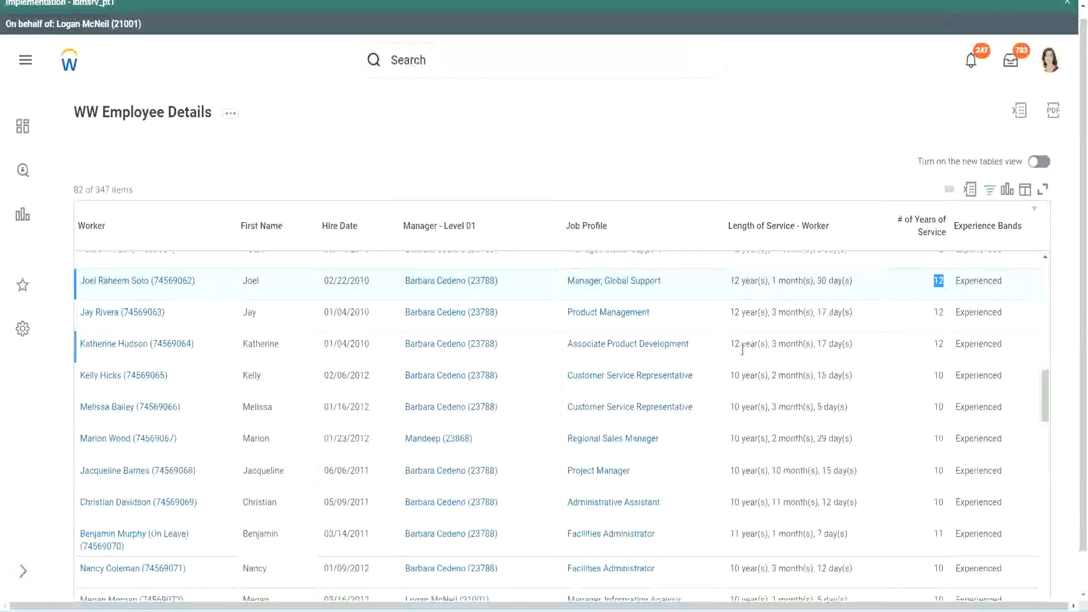
pyautogui.click(751, 503)
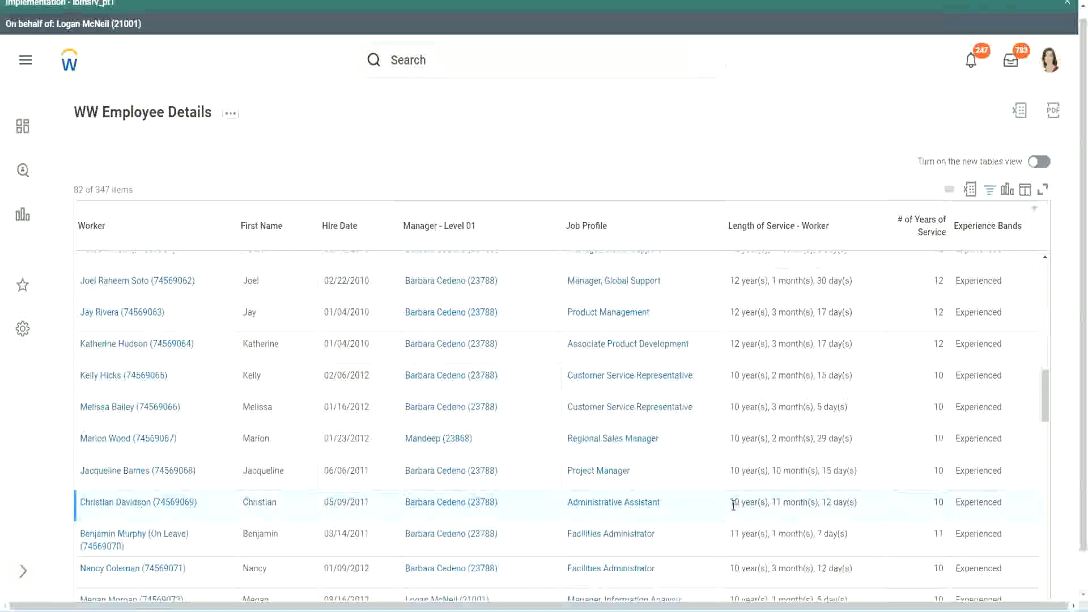
pyautogui.doubleClick(777, 502)
pyautogui.doubleClick(828, 503)
pyautogui.click(845, 502)
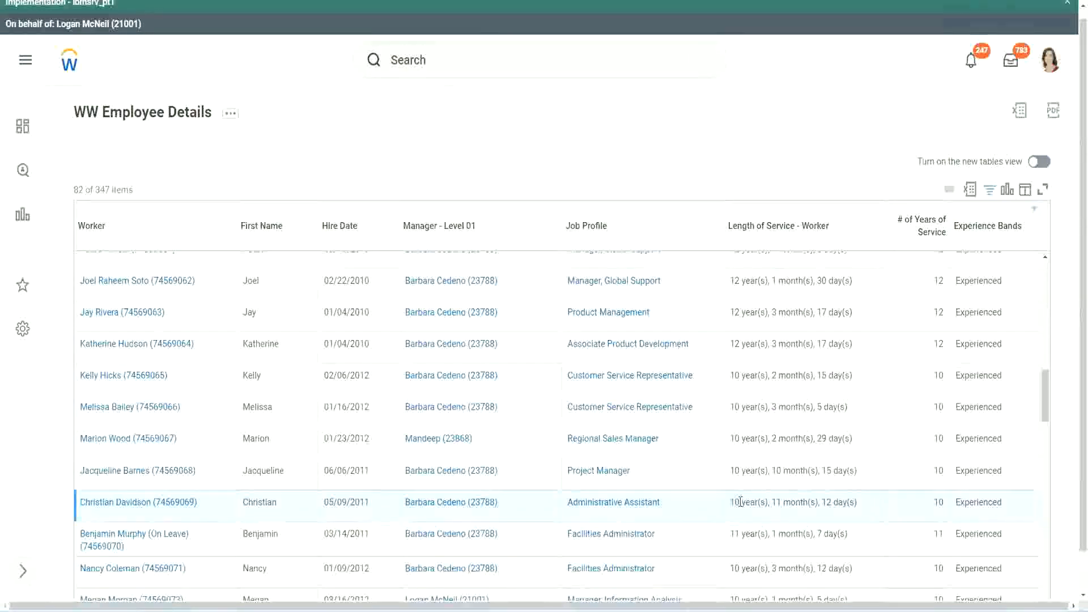
pyautogui.doubleClick(939, 502)
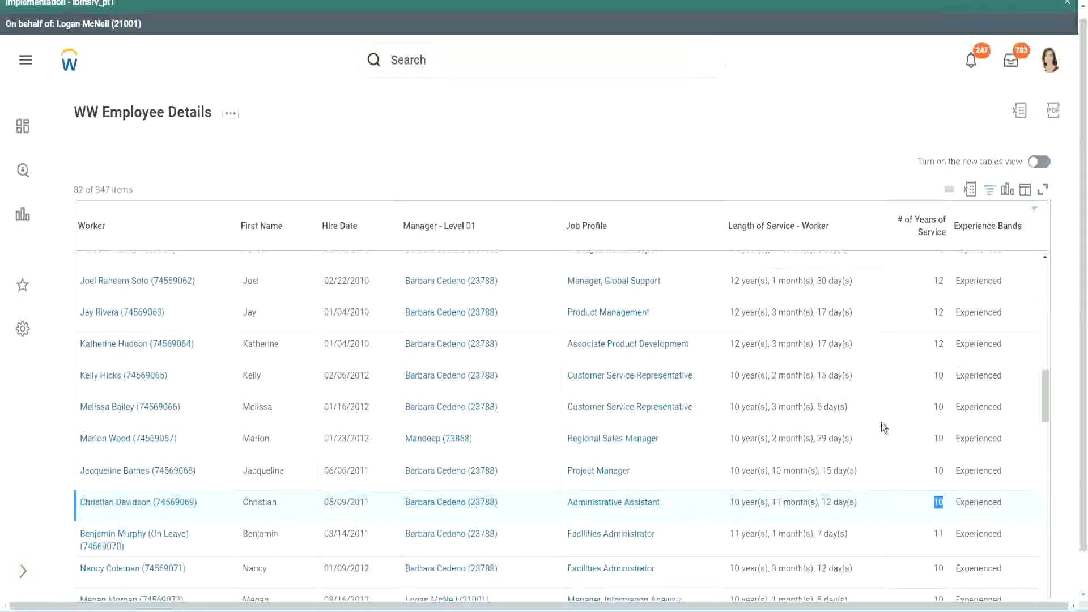
pyautogui.click(937, 356)
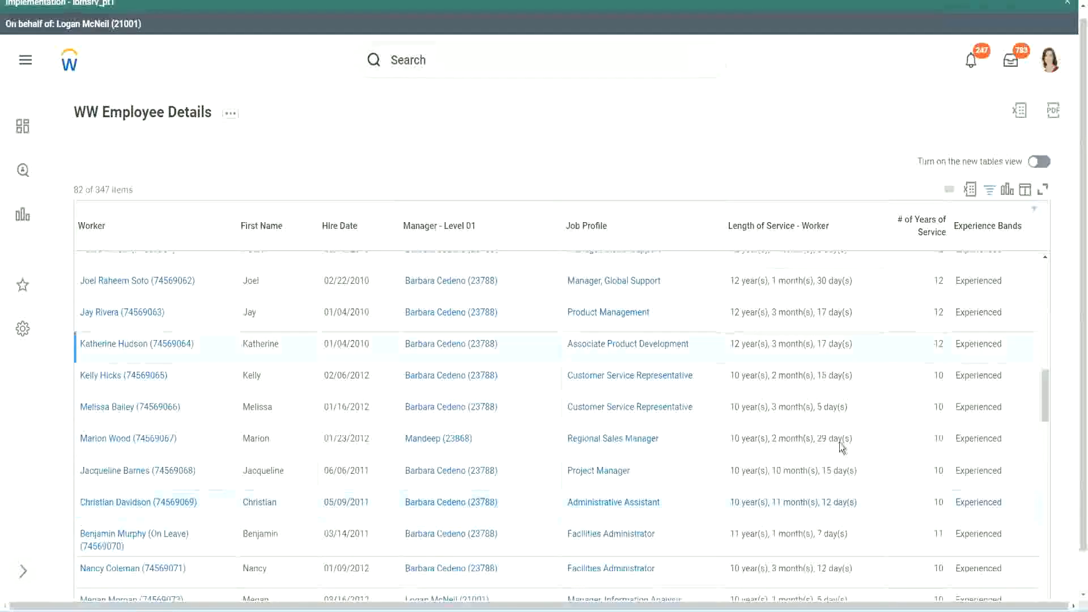
pyautogui.doubleClick(743, 499)
pyautogui.click(823, 499)
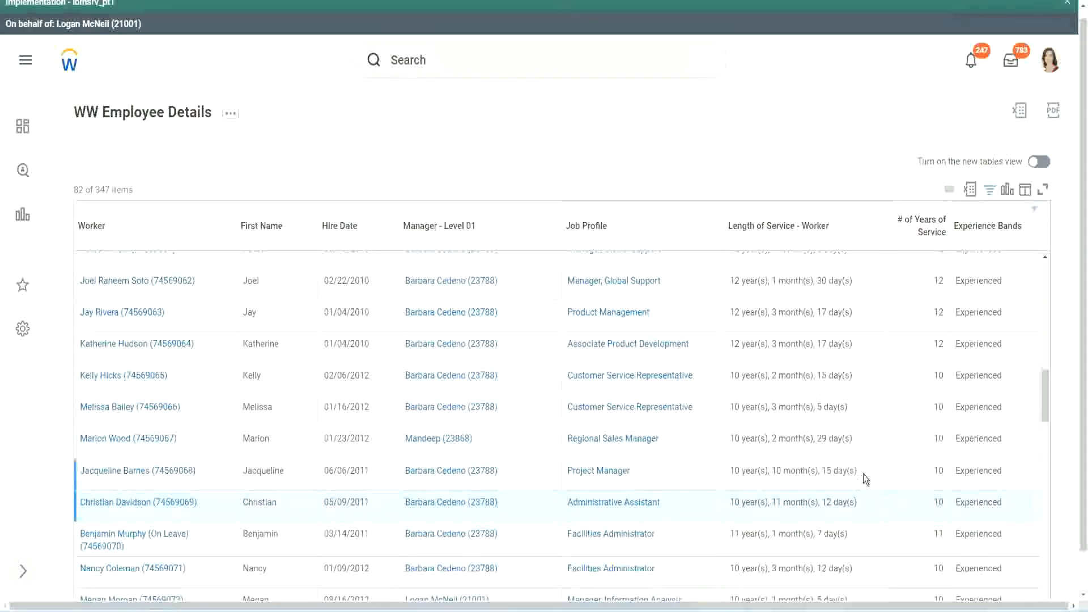
pyautogui.doubleClick(941, 282)
pyautogui.moveTo(729, 282); pyautogui.dragTo(865, 278)
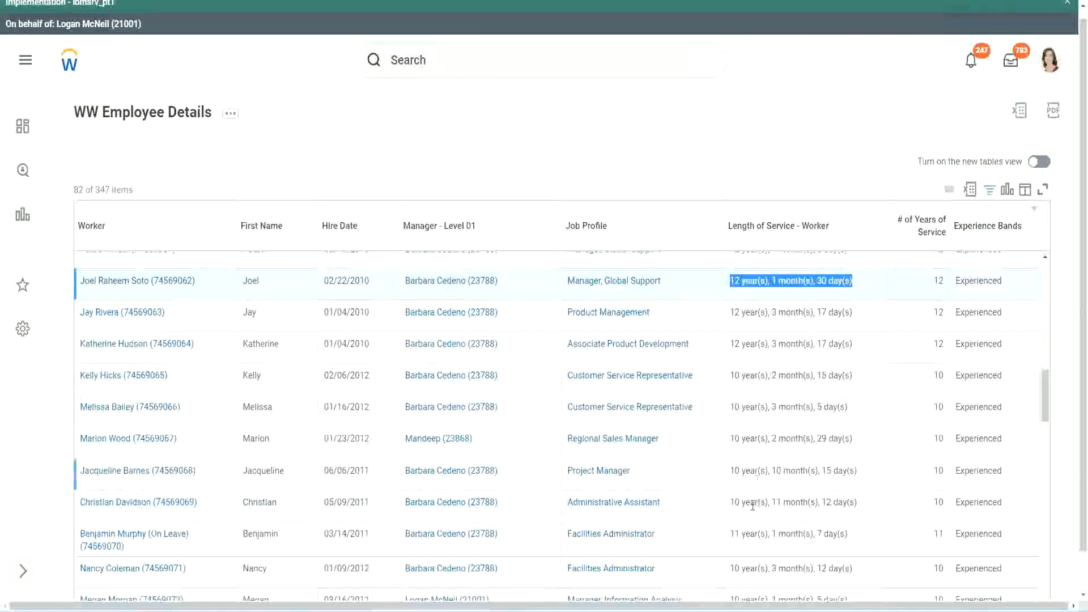
pyautogui.click(847, 502)
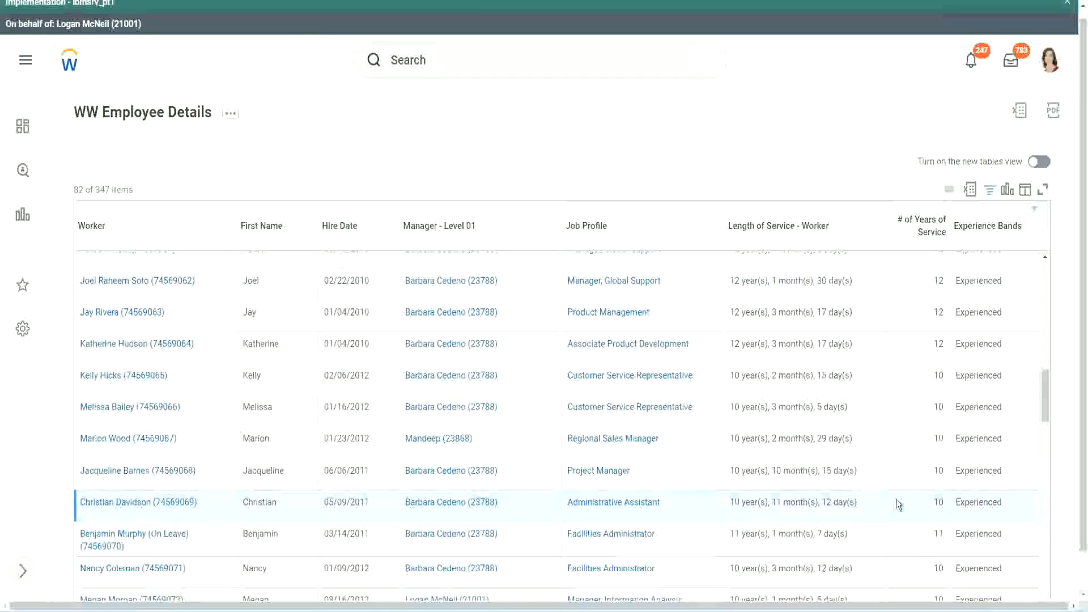
pyautogui.doubleClick(936, 502)
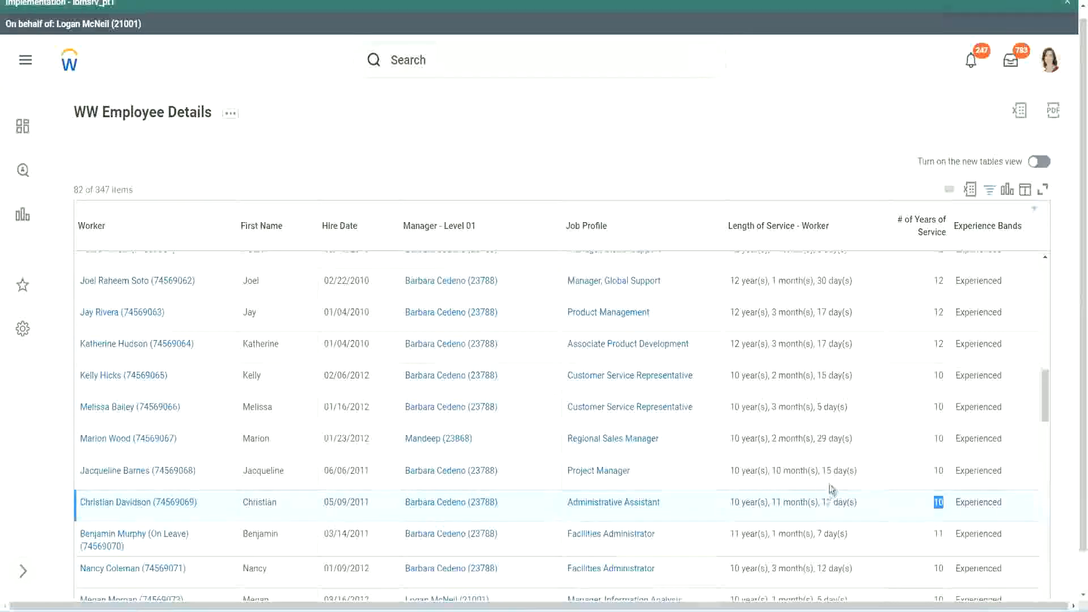
pyautogui.click(894, 502)
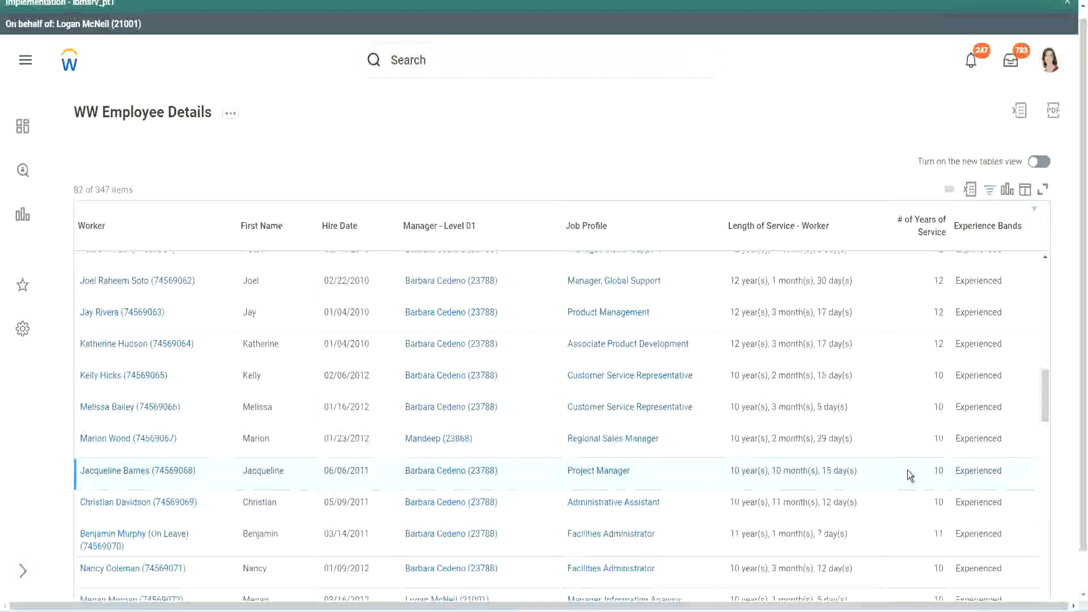
pyautogui.doubleClick(939, 470)
pyautogui.click(933, 470)
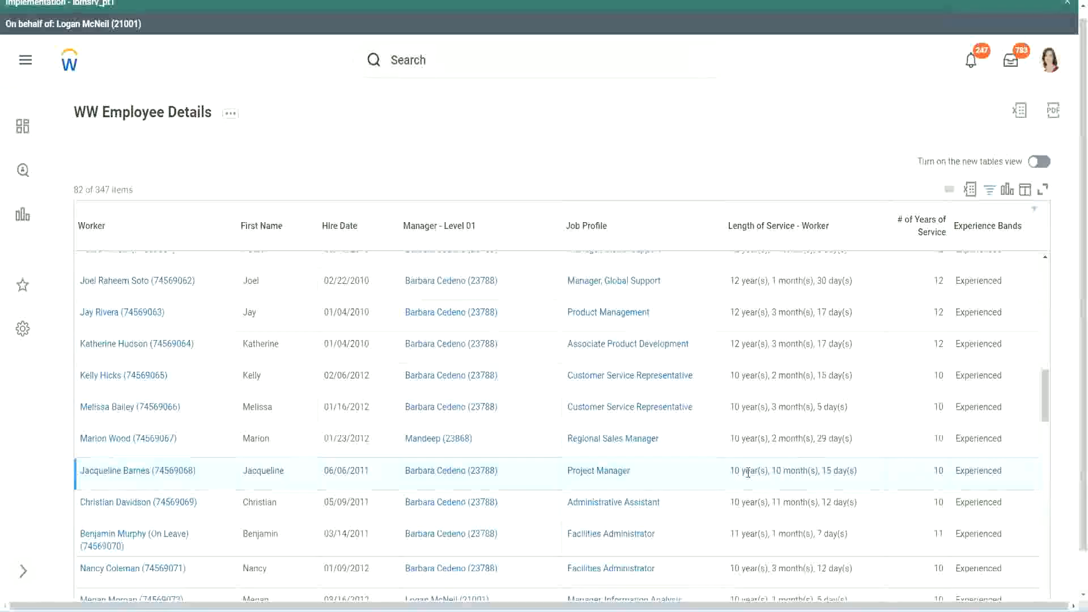
pyautogui.doubleClick(777, 471)
pyautogui.click(813, 472)
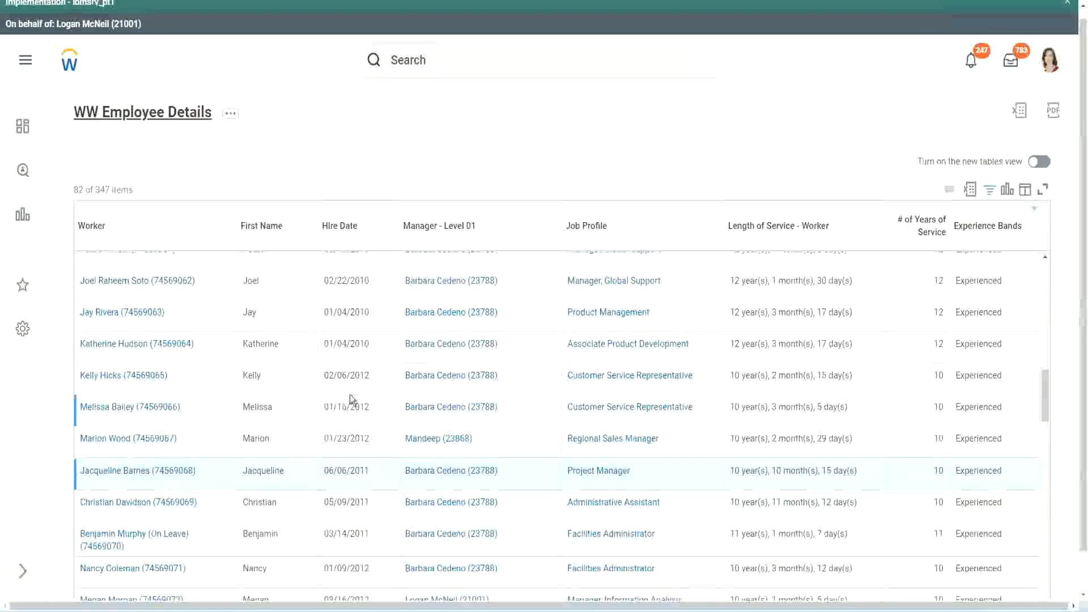
# Step: From the report definition's columns, open CF-WW-Eval Exp-Derive Experience Bands from Years of Service in a new tab and show its conditions
pyautogui.scroll(-5, 355, 391)
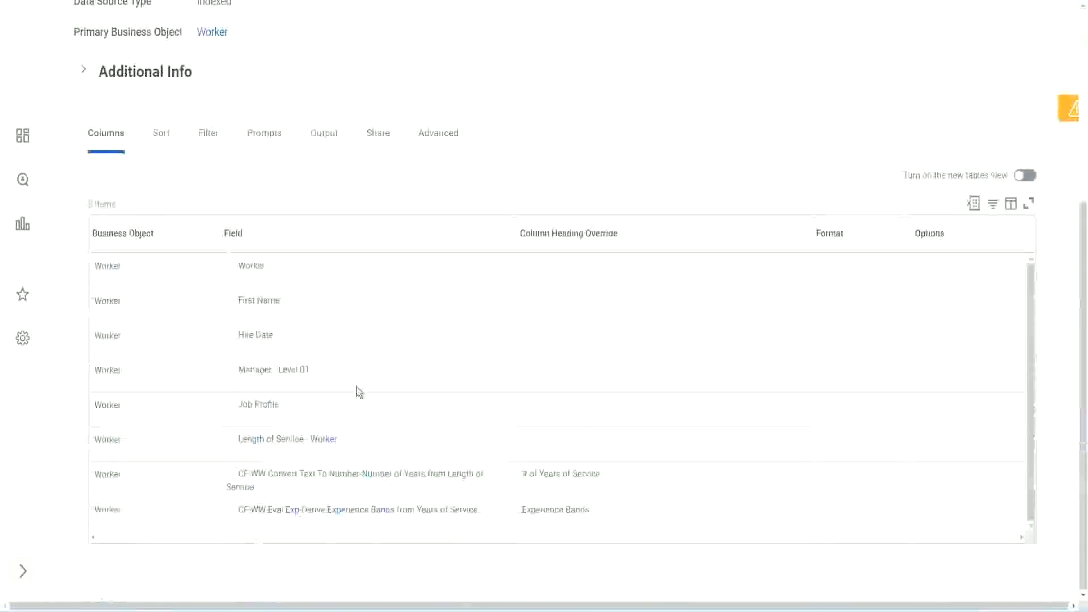
pyautogui.rightClick(296, 515)
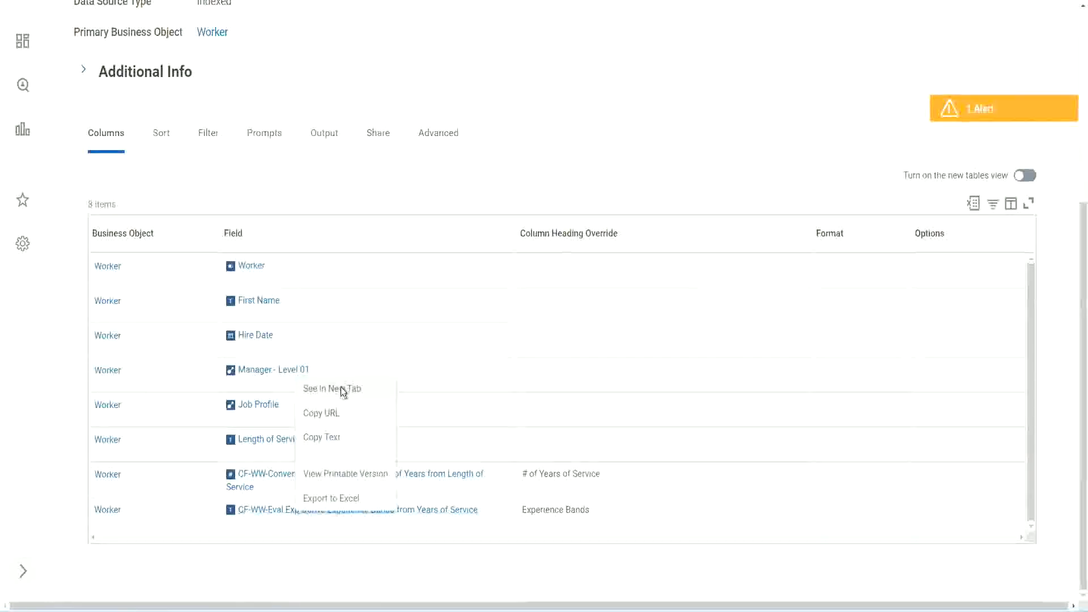
pyautogui.click(340, 388)
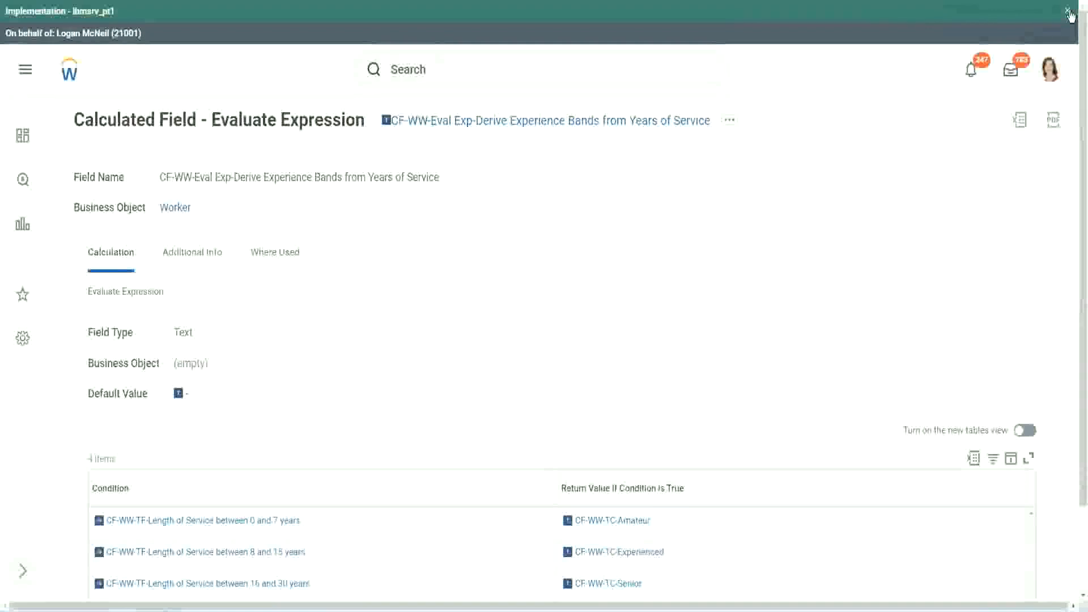
pyautogui.click(1068, 13)
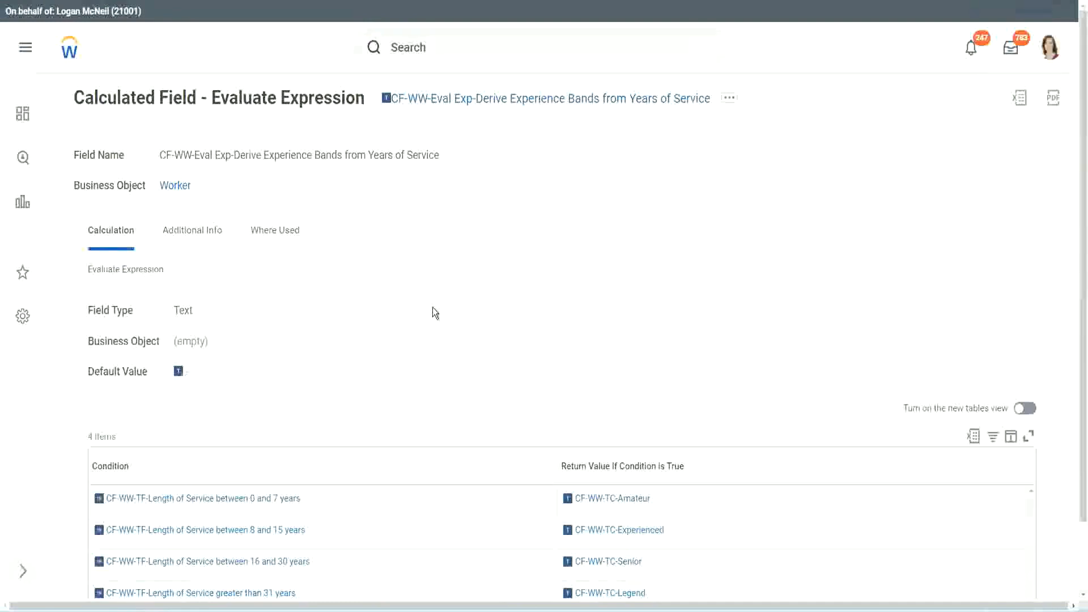
pyautogui.scroll(-2, 454, 302)
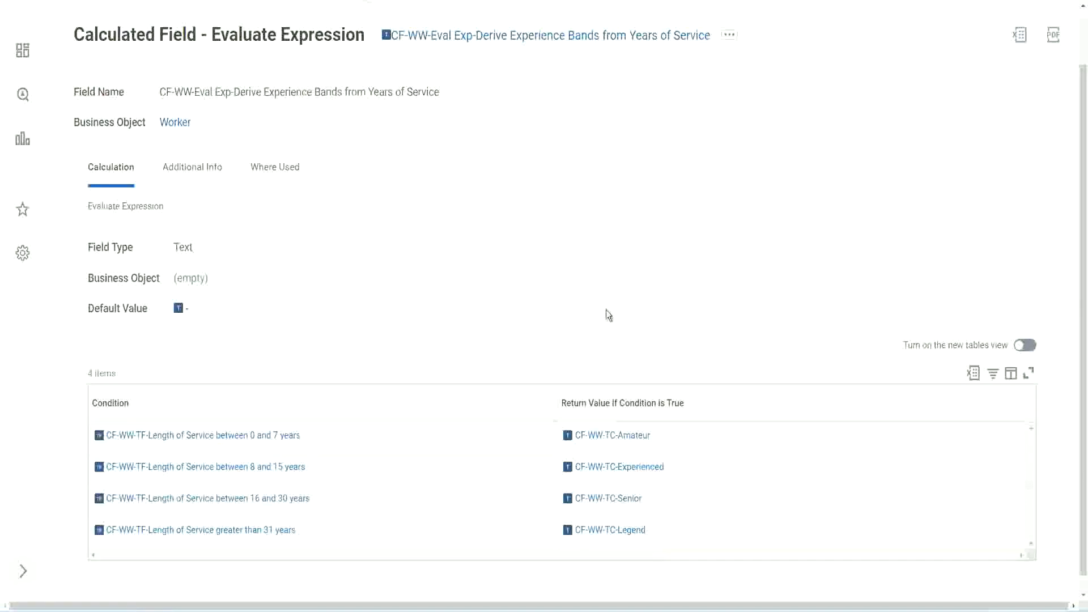
# Step: Copy the name of the Evaluate Expression calculated field from its page heading
pyautogui.click(493, 400)
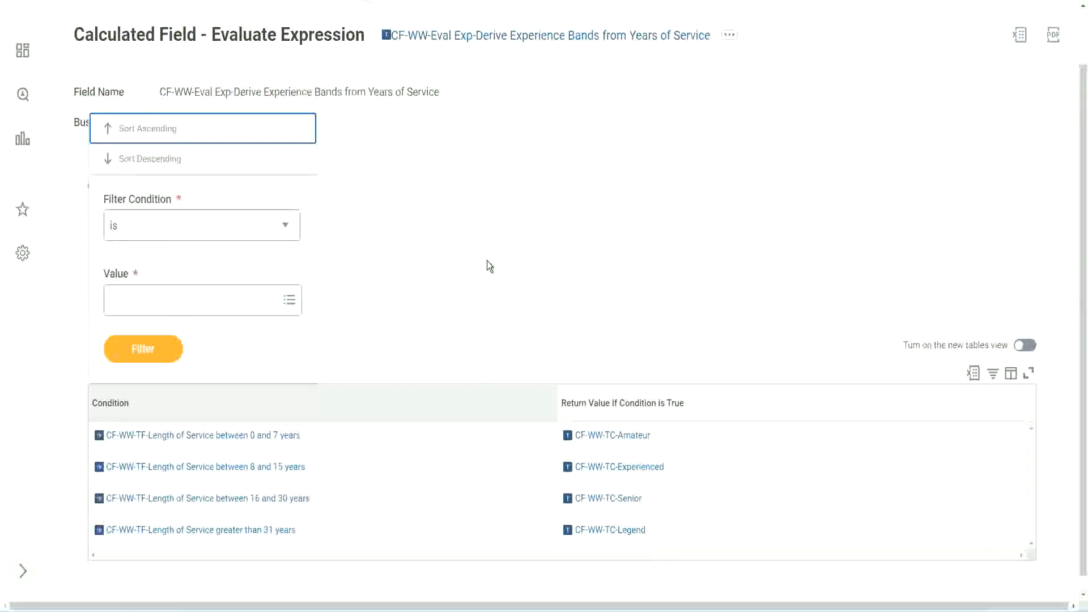
pyautogui.click(486, 260)
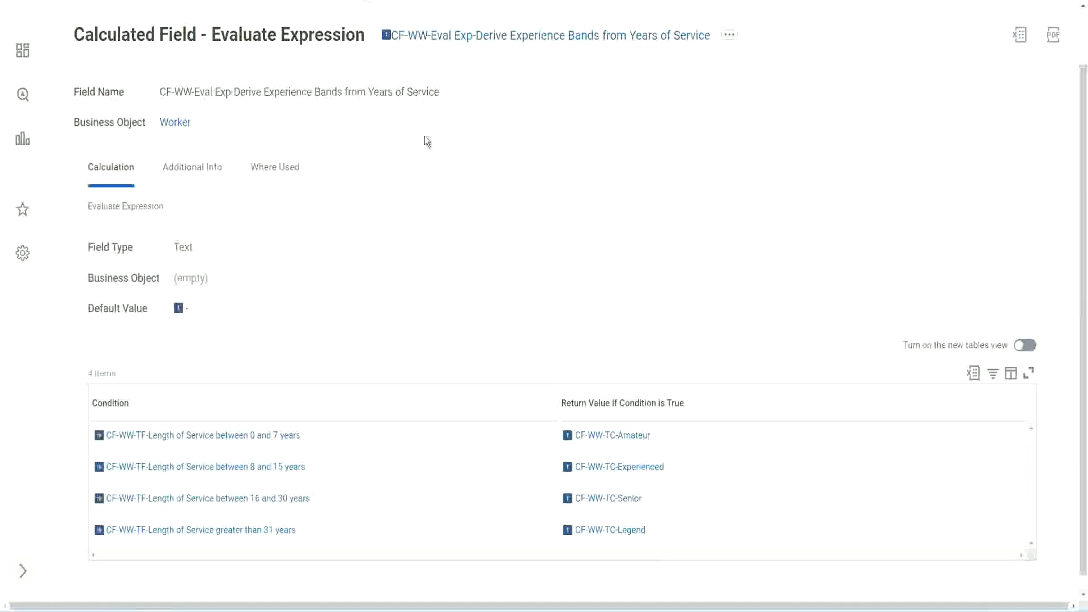
pyautogui.rightClick(479, 40)
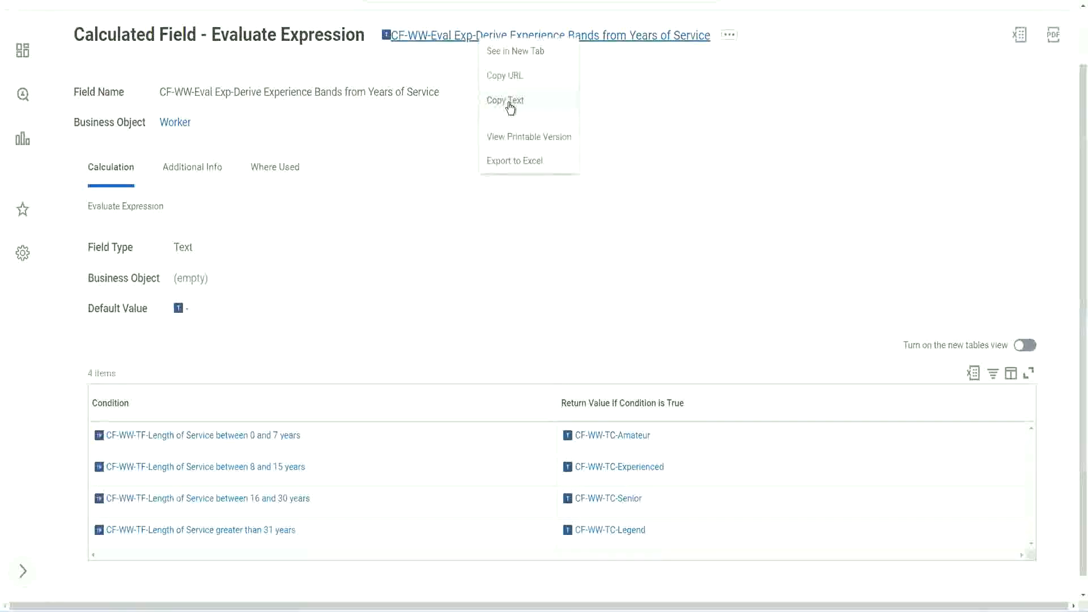
pyautogui.click(509, 103)
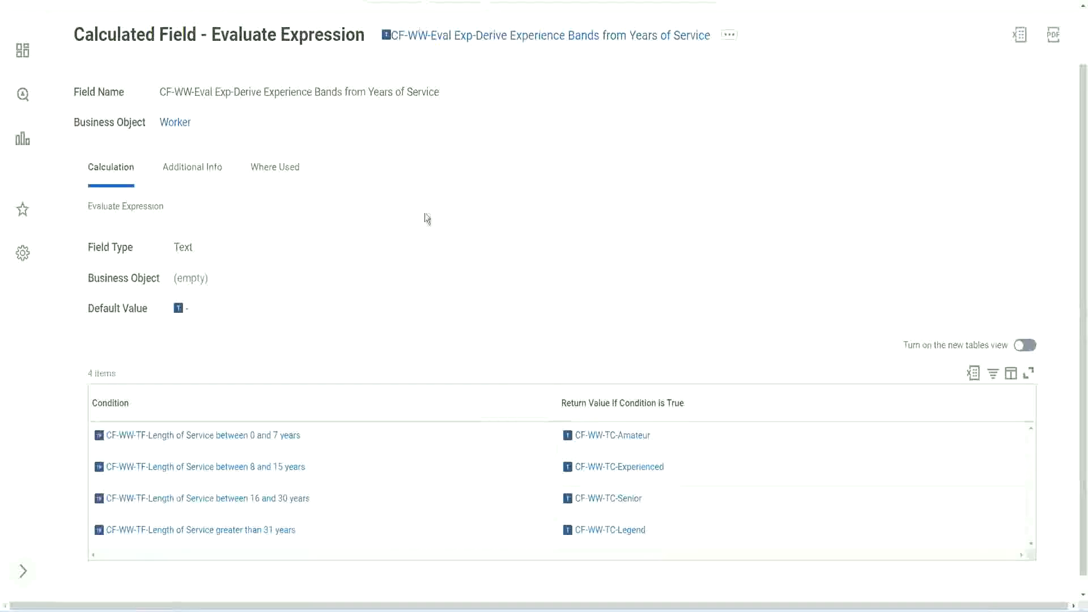
# Step: Return to the WW Employee Details report definition and search for "create cal field" to start the Create Calculated Field task
pyautogui.scroll(1, 423, 226)
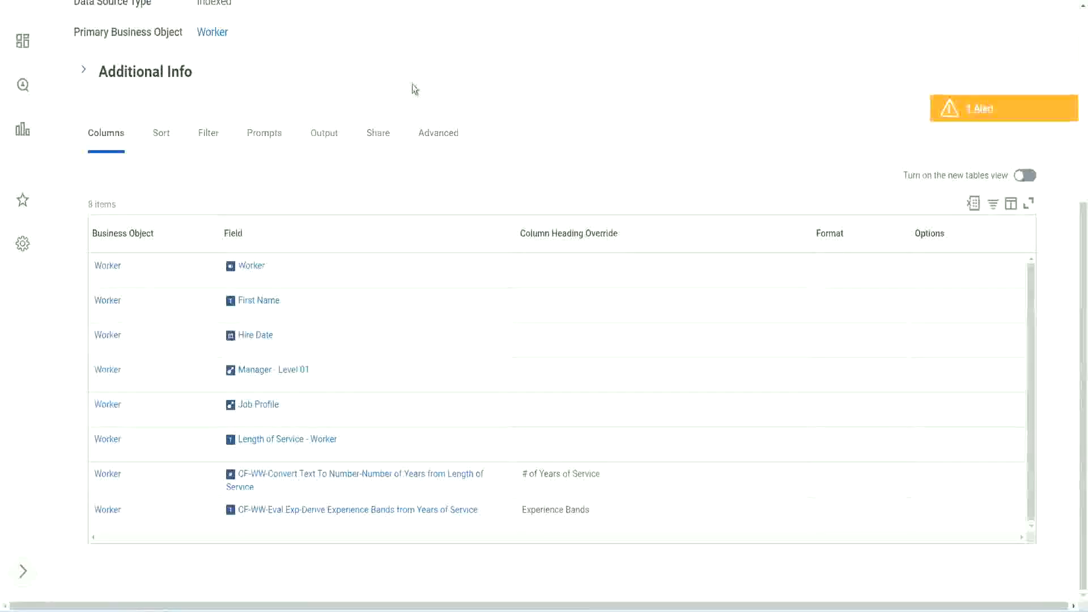
pyautogui.scroll(5, 417, 90)
pyautogui.click(441, 69)
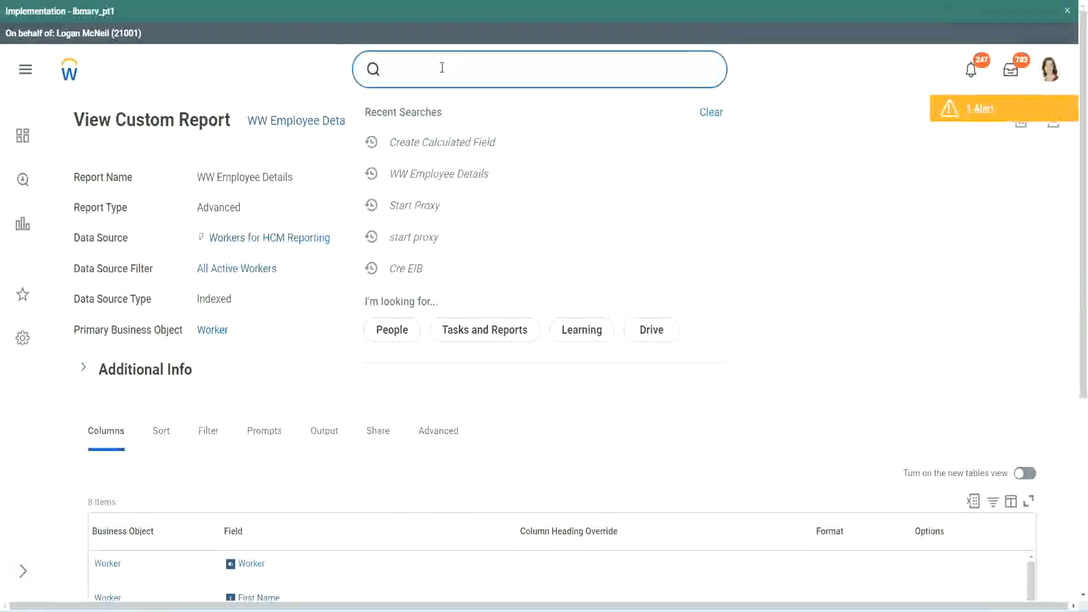
pyautogui.write('create cal field')
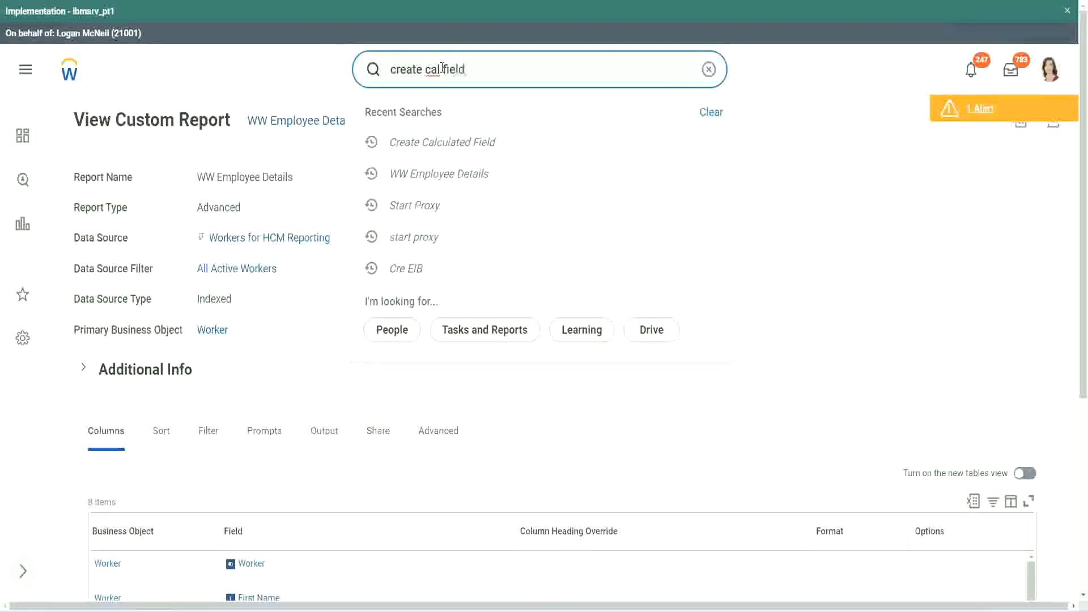
pyautogui.click(454, 117)
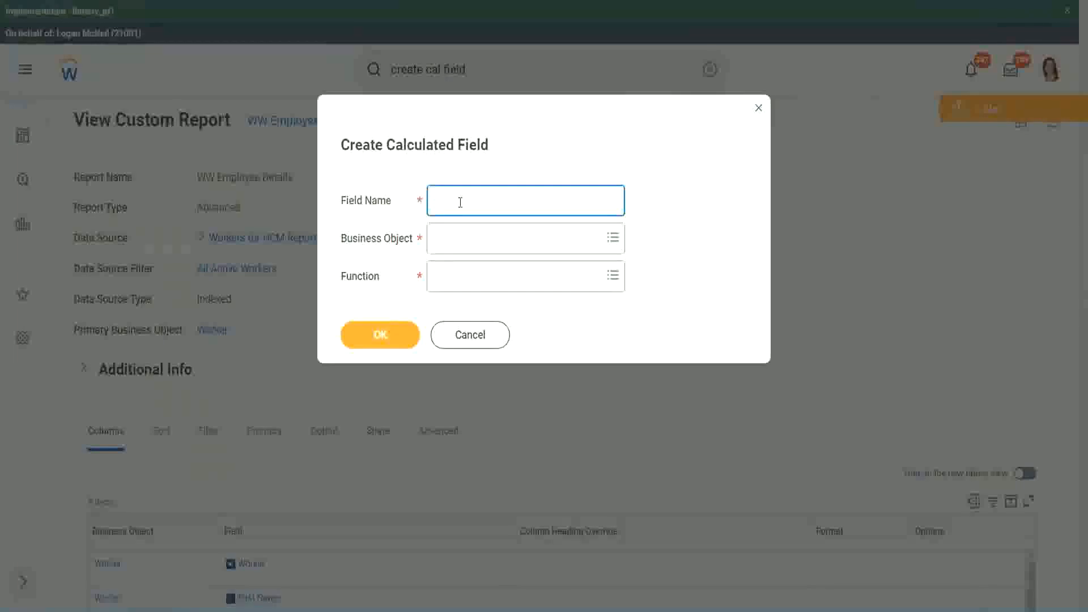
# Step: Paste the copied name as the new calculated field's name and insert "Bands" after "Eval Exp"
pyautogui.hotkey('ctrl', 'v')
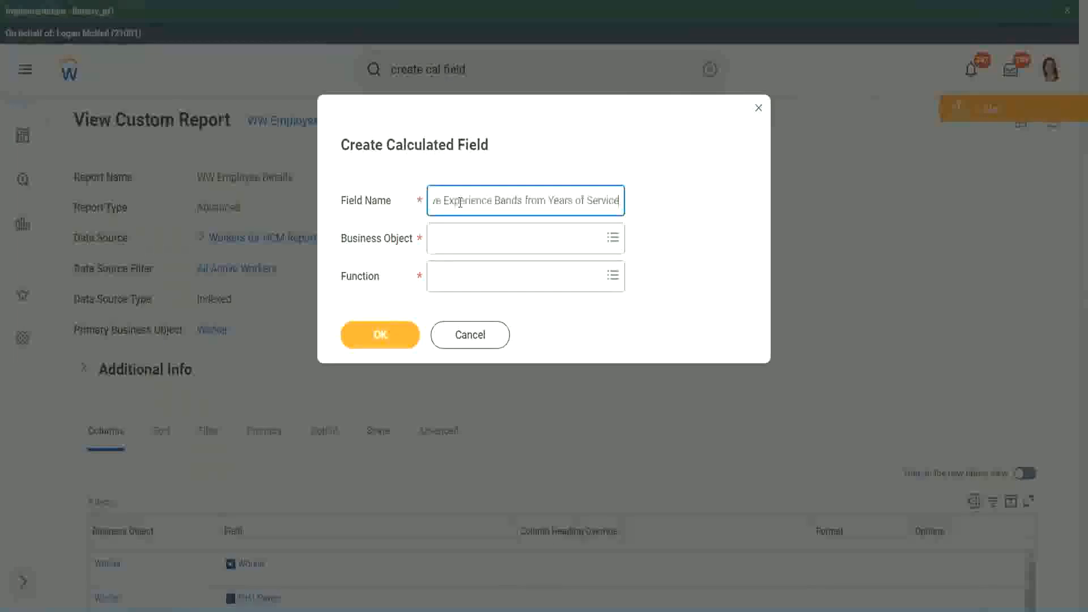
pyautogui.doubleClick(459, 202)
pyautogui.moveTo(460, 202); pyautogui.dragTo(397, 182)
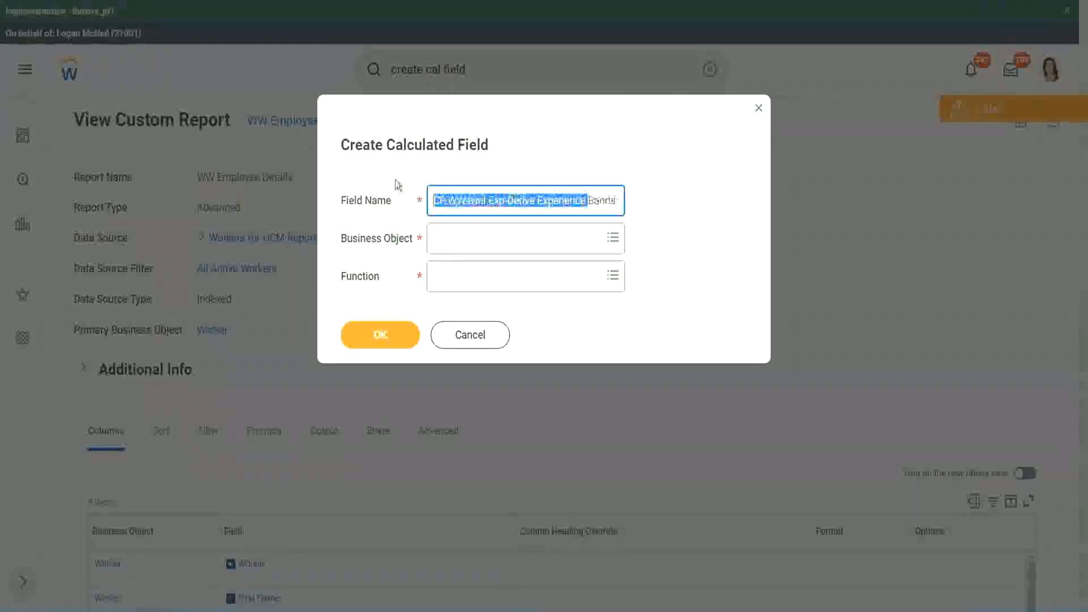
pyautogui.click(490, 201)
pyautogui.doubleClick(498, 202)
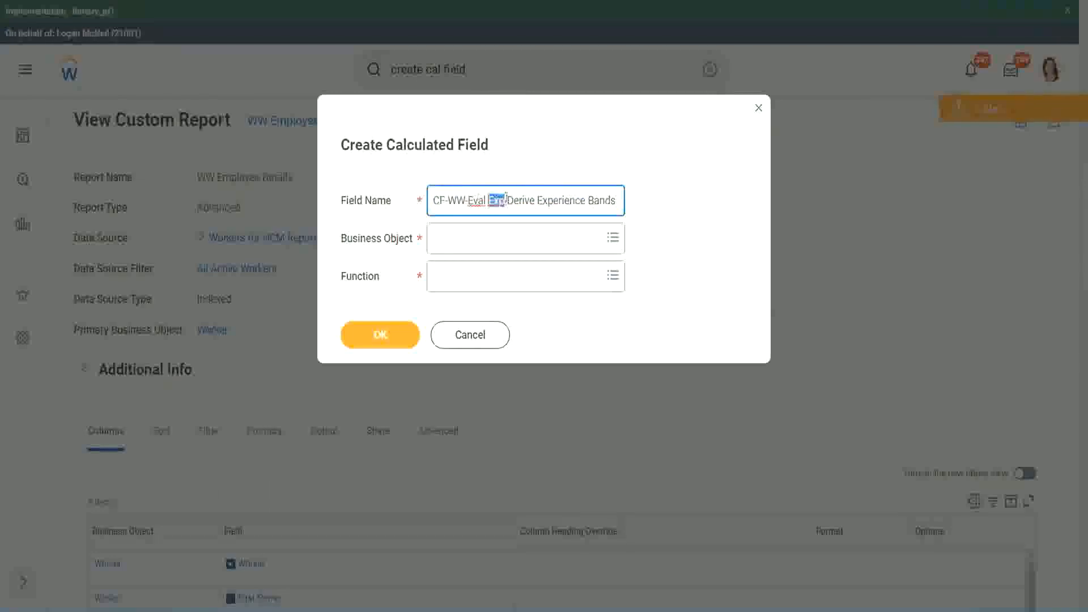
pyautogui.click(504, 200)
pyautogui.write('bands')
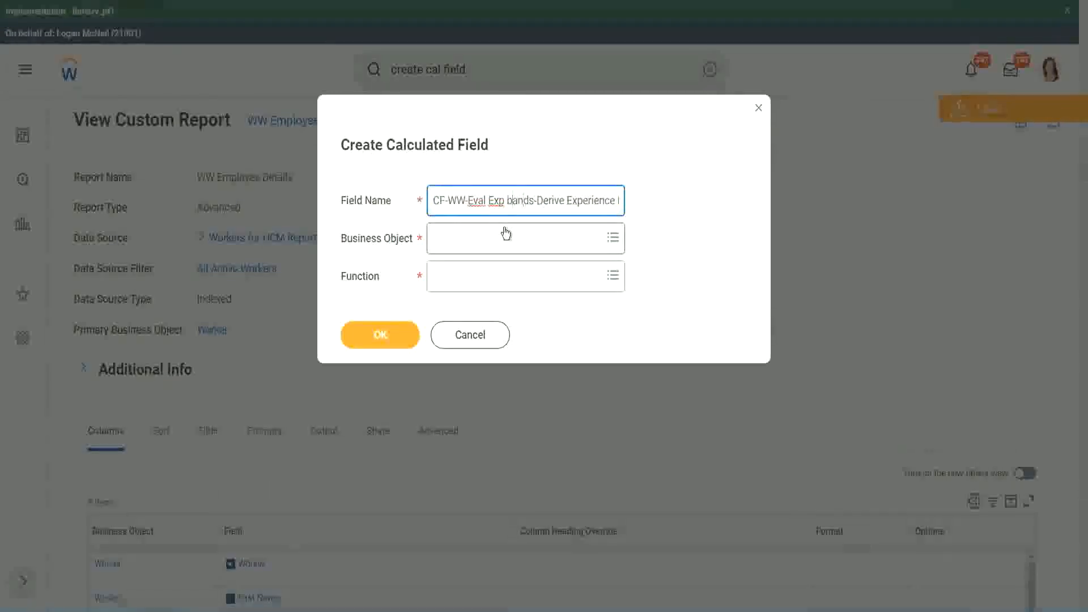
pyautogui.press('Left')
pyautogui.press('Left')
pyautogui.press('Left')
pyautogui.press('Left')
pyautogui.press('BackSpace')
pyautogui.write('B')
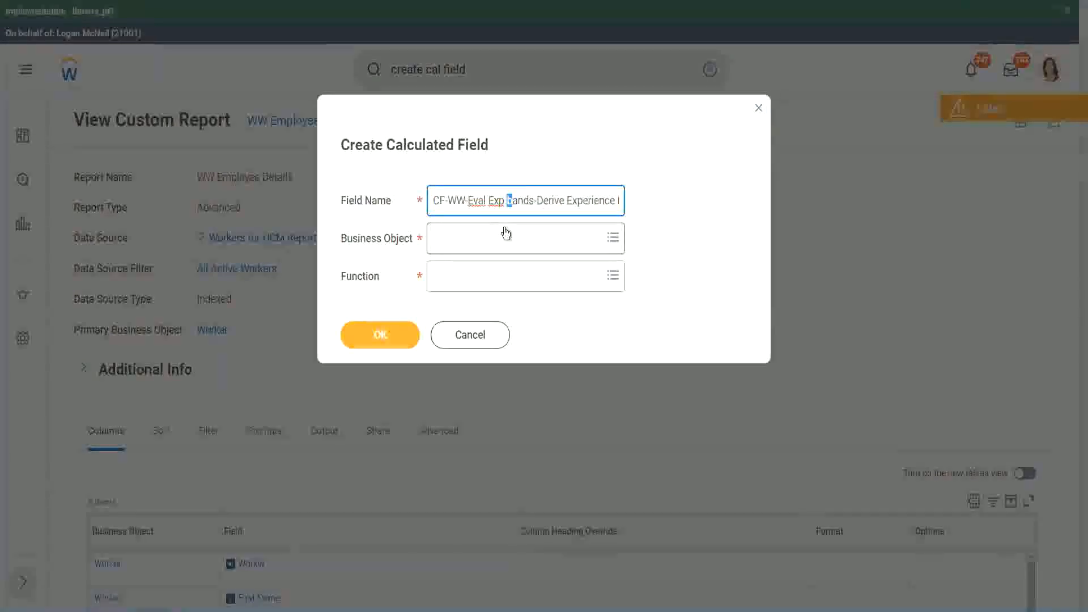
pyautogui.press('Right')
pyautogui.press('Right')
pyautogui.press('Right')
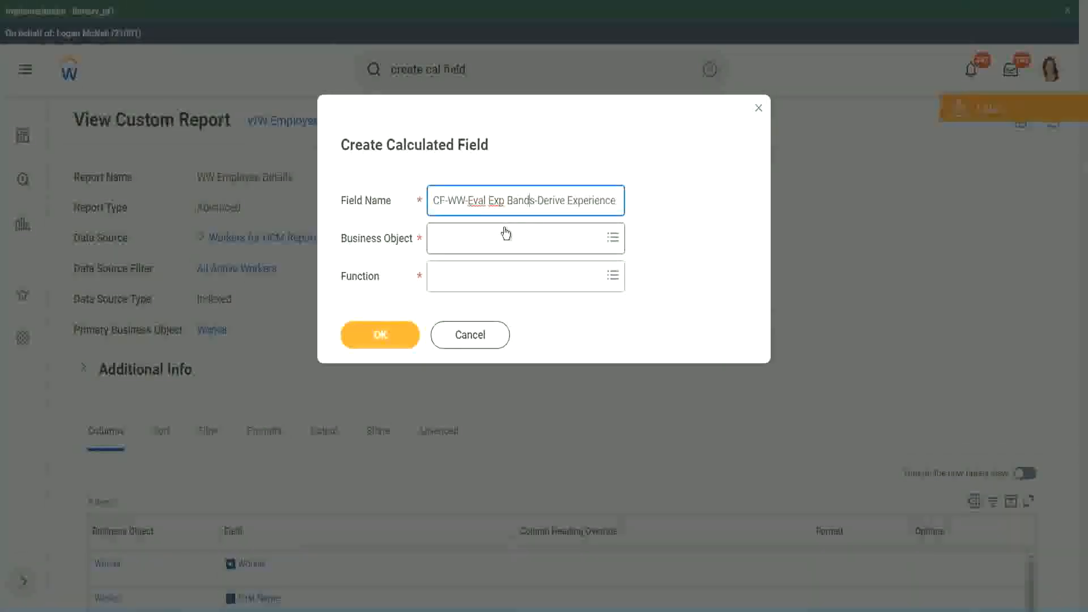
# Step: Replace "Derive" with "Determine" in the new calculated field's name
pyautogui.press('End')
pyautogui.write('Bands from Years of')
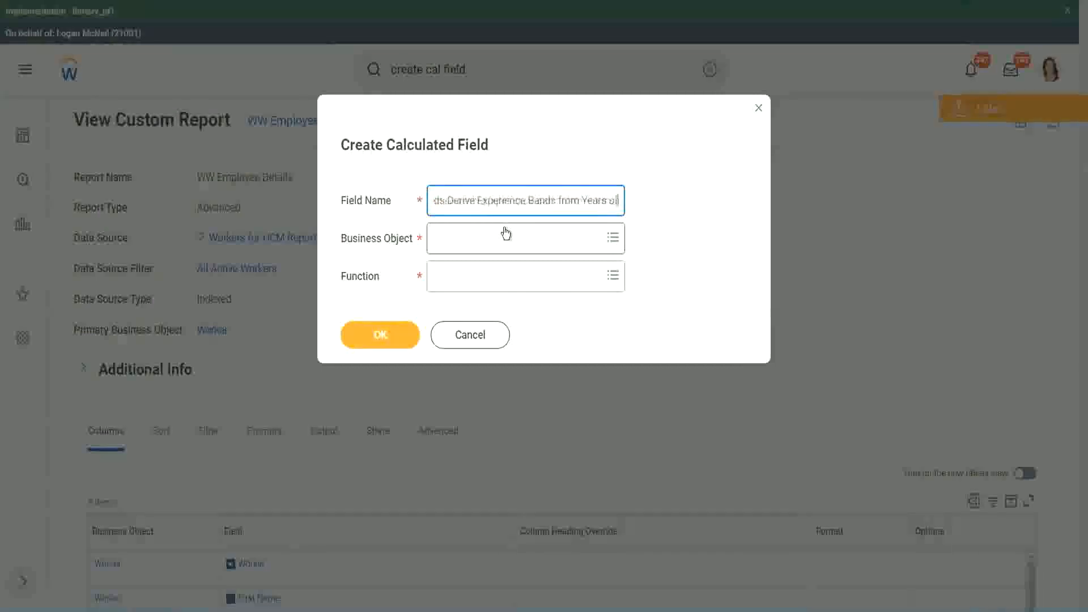
pyautogui.press('Left')
pyautogui.press('Left')
pyautogui.press('Left')
pyautogui.press('Left')
pyautogui.press('Left')
pyautogui.press('Left')
pyautogui.press('Left')
pyautogui.press('Left')
pyautogui.press('Left')
pyautogui.press('Left')
pyautogui.press('Left')
pyautogui.press('Left')
pyautogui.press('Left')
pyautogui.press('Left')
pyautogui.press('Left')
pyautogui.press('Left')
pyautogui.press('Left')
pyautogui.press('Left')
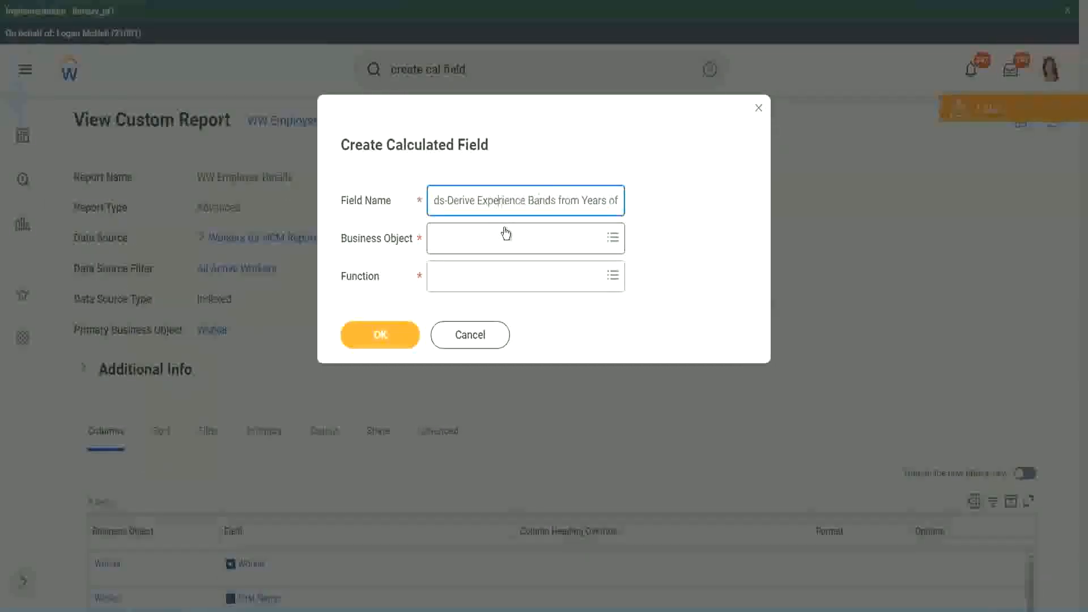
pyautogui.press('Left')
pyautogui.press('Left')
pyautogui.press('Left')
pyautogui.hotkey('shift', 'Left')
pyautogui.hotkey('shift', 'Left')
pyautogui.hotkey('shift', 'Left')
pyautogui.hotkey('shift', 'Left')
pyautogui.hotkey('shift', 'Left')
pyautogui.hotkey('shift', 'Left')
pyautogui.write('Determine')
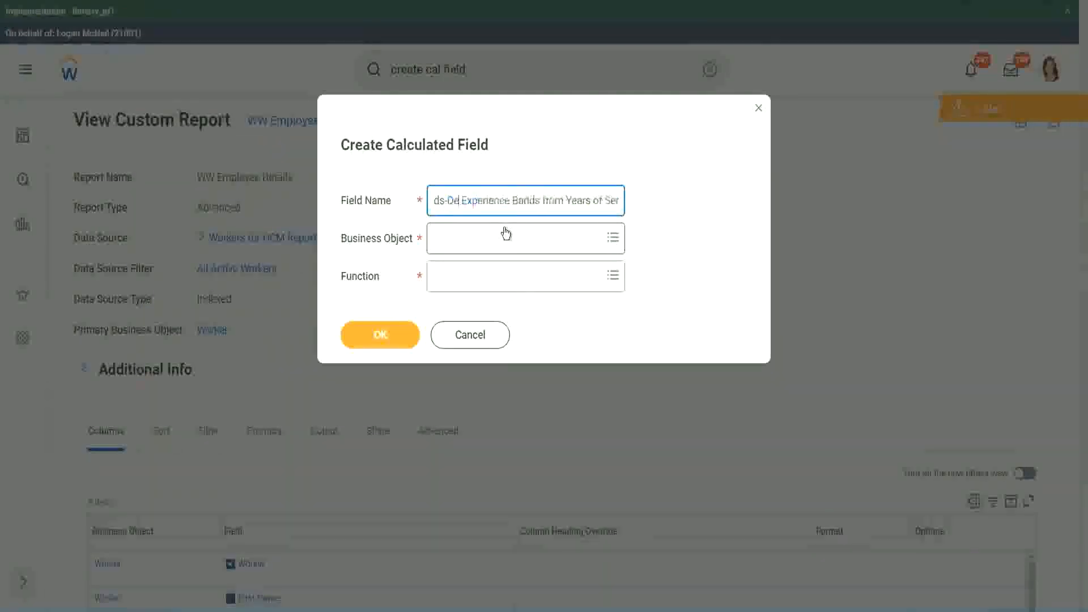
pyautogui.press('Right')
pyautogui.press('Right')
pyautogui.press('Right')
pyautogui.press('Right')
pyautogui.press('Right')
pyautogui.press('Right')
pyautogui.press('Right')
pyautogui.press('Right')
pyautogui.press('Right')
pyautogui.press('Right')
pyautogui.press('Right')
pyautogui.press('Right')
pyautogui.press('Right')
pyautogui.press('Right')
pyautogui.press('Right')
pyautogui.press('Right')
pyautogui.press('Right')
pyautogui.press('Right')
pyautogui.press('Right')
pyautogui.press('Right')
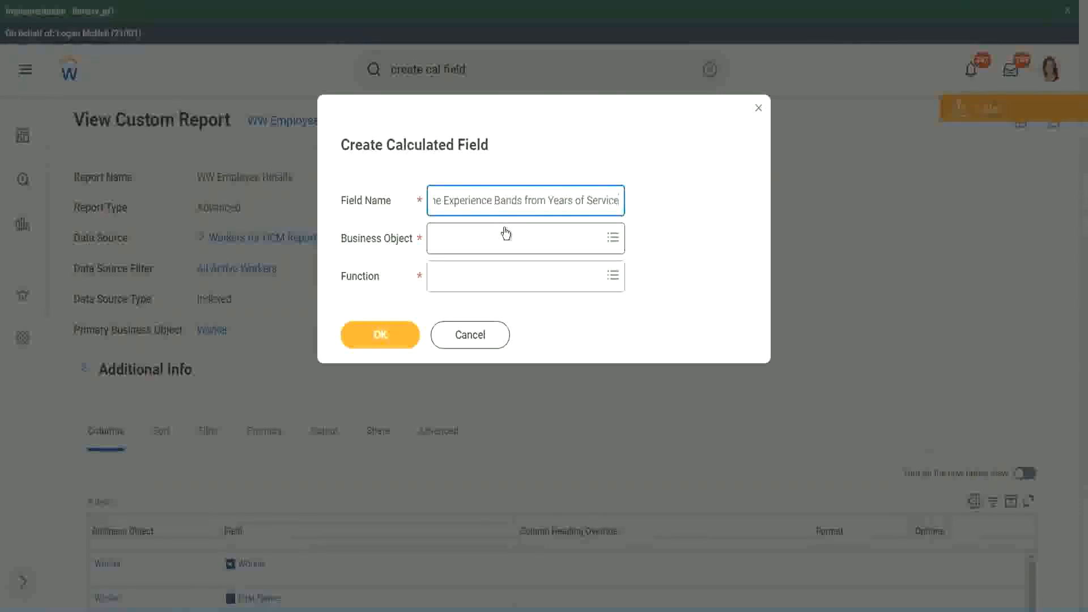
# Step: Set the new calculated field's business object to Worker
pyautogui.click(484, 239)
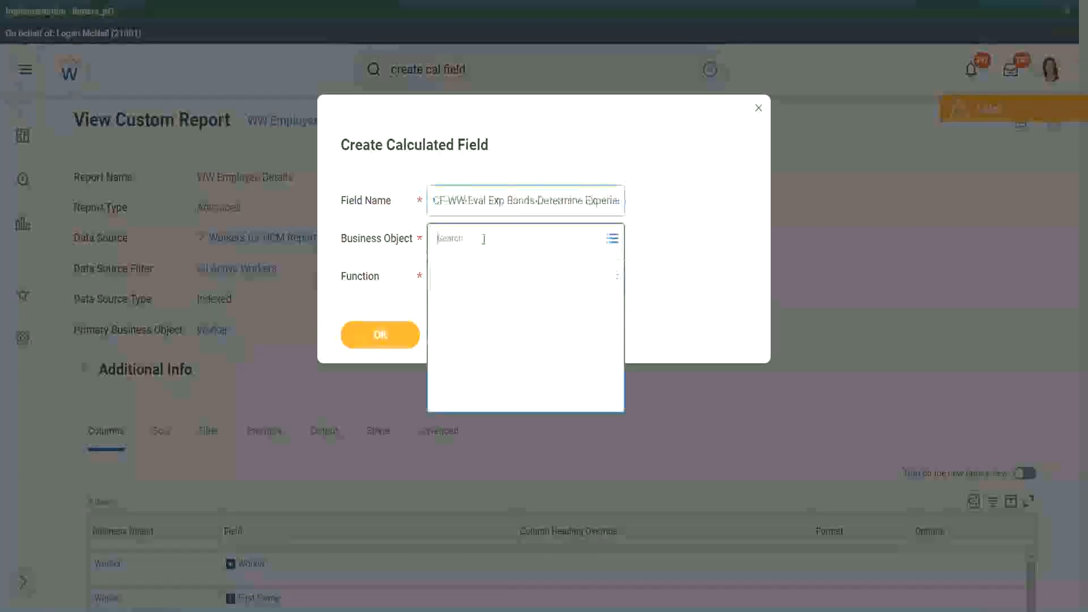
pyautogui.write('worker')
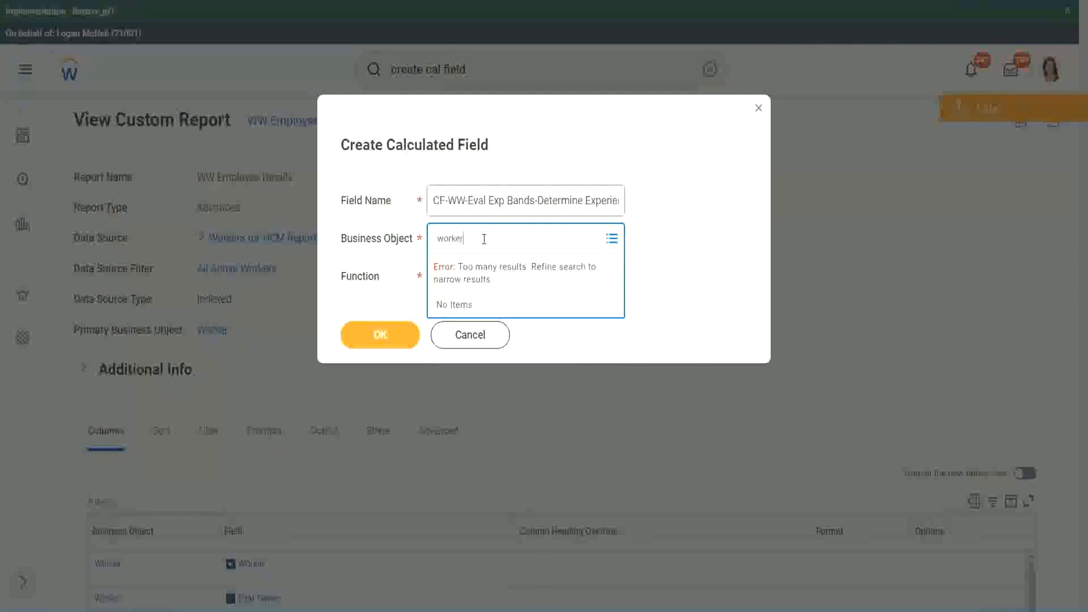
pyautogui.press('Return')
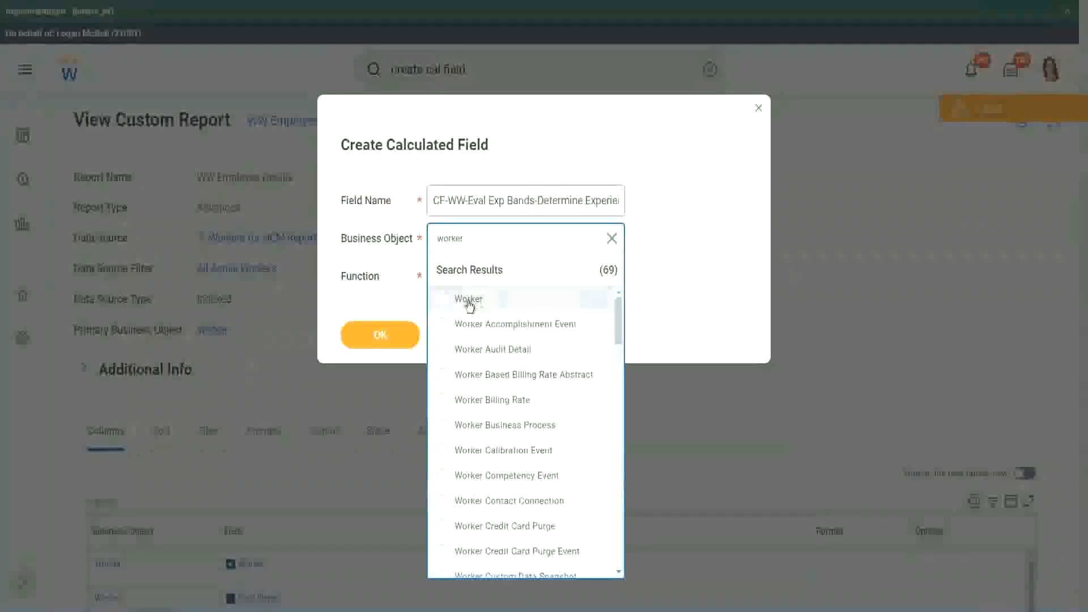
pyautogui.click(470, 304)
# Step: Search the functions for "eval exp" and choose Evaluate Expression Band as the calculated field's function
pyautogui.click(460, 274)
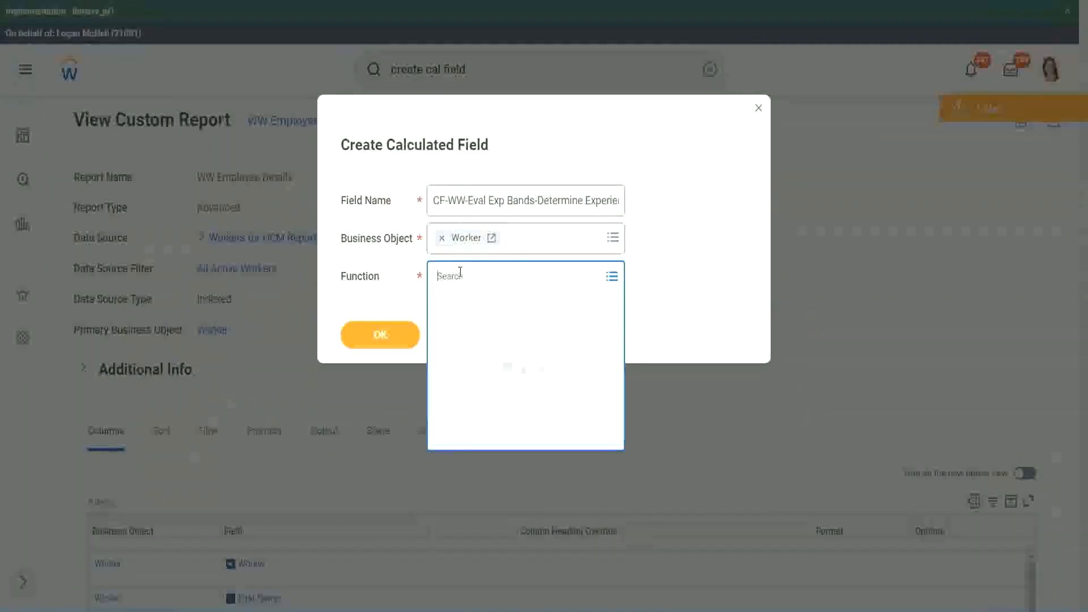
pyautogui.write('eval exp')
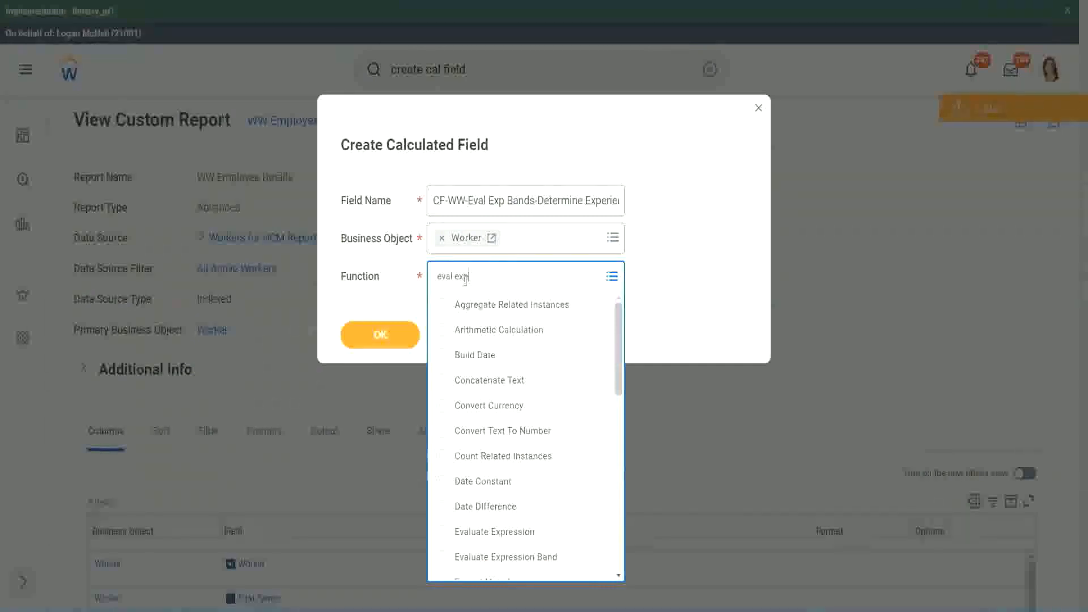
pyautogui.press('Return')
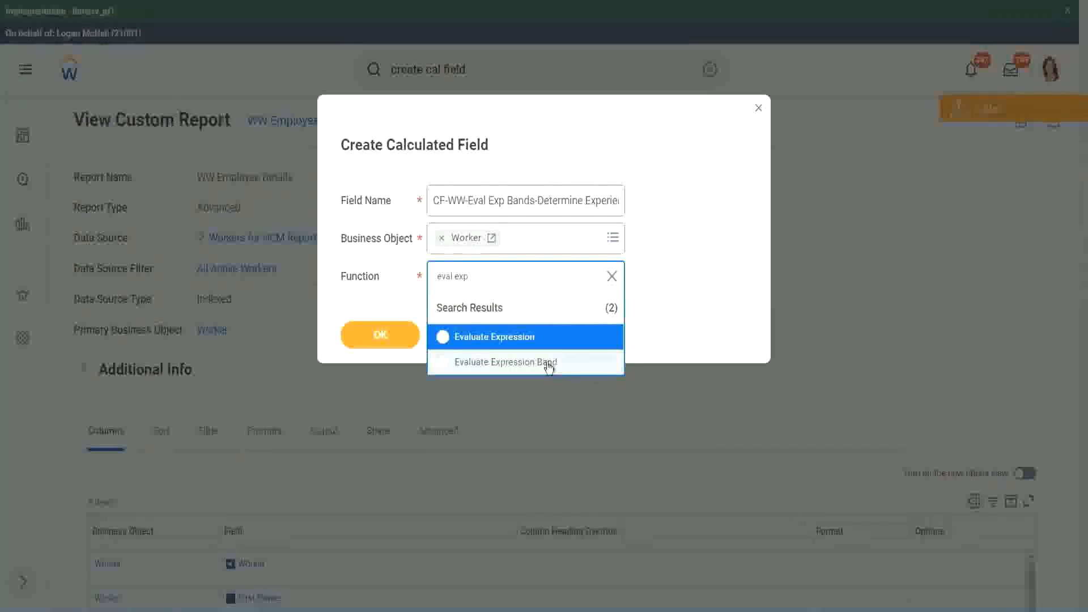
pyautogui.click(549, 363)
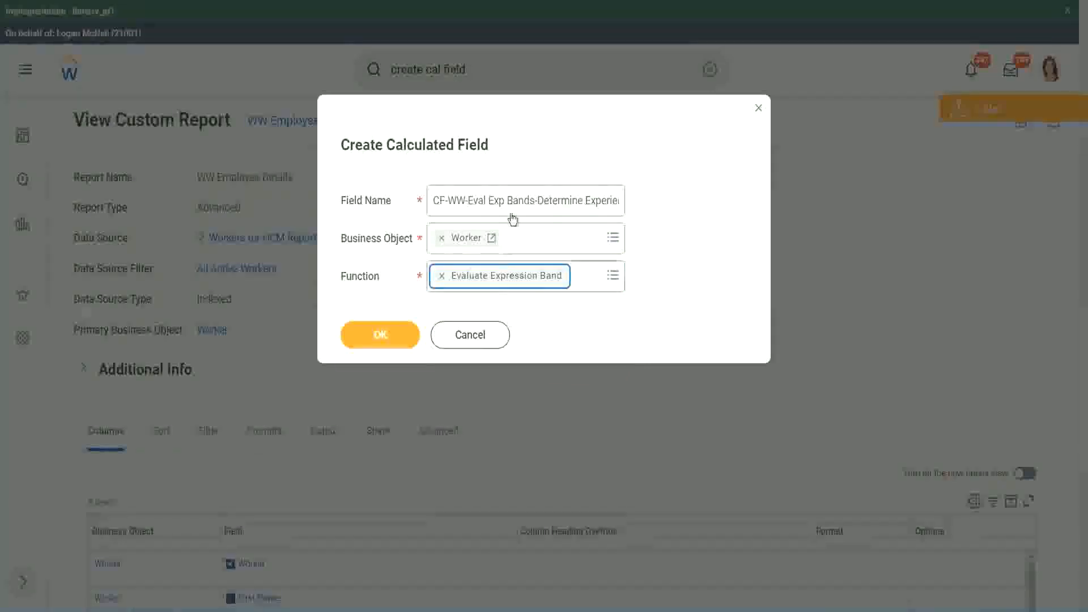
# Step: Change "Bands" to "Band" after "Eval Exp" in the field name and continue to the field's definition
pyautogui.click(533, 199)
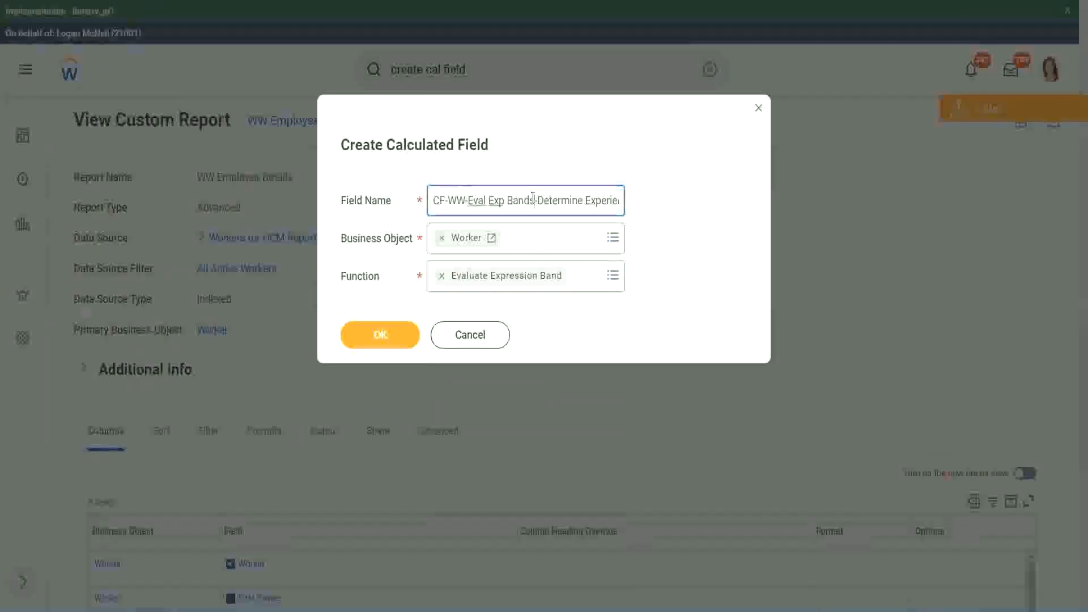
pyautogui.press('BackSpace')
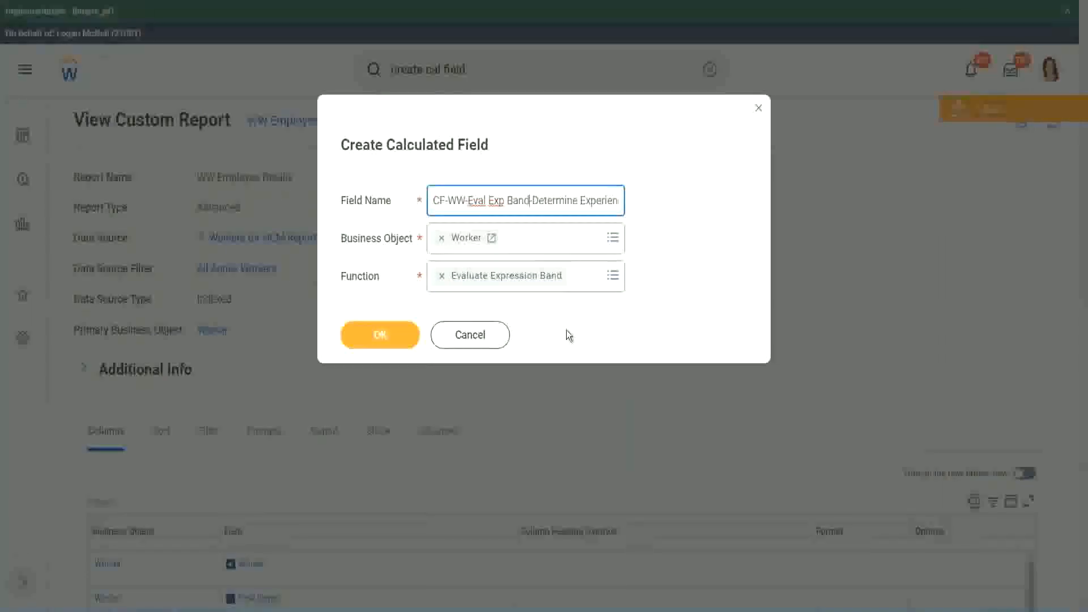
pyautogui.click(387, 335)
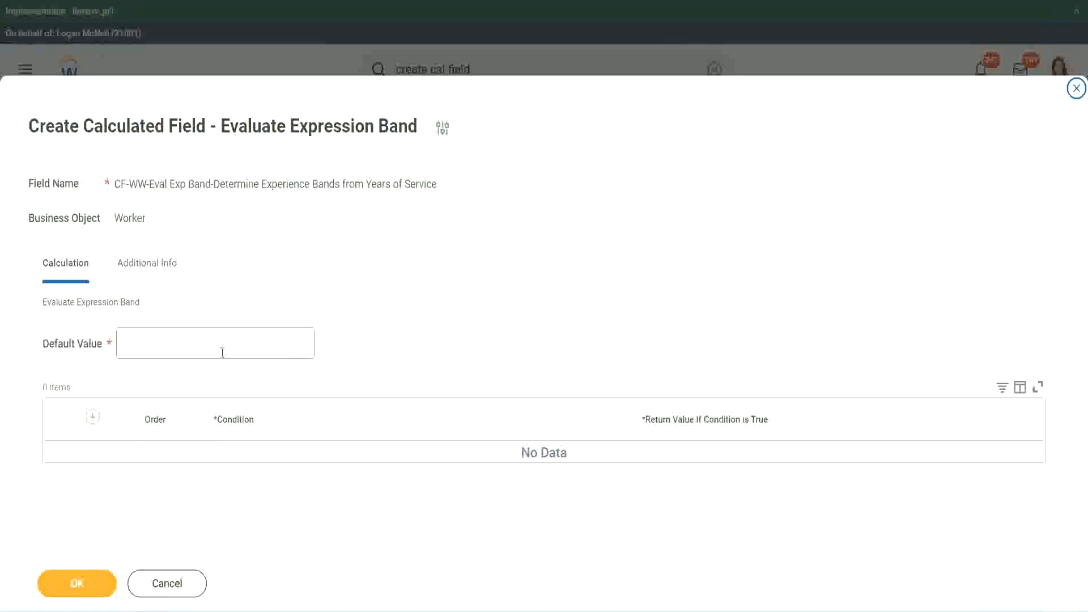
# Step: Set the default value to "-", as in the existing Evaluate Expression field, and add a first condition row
pyautogui.click(157, 350)
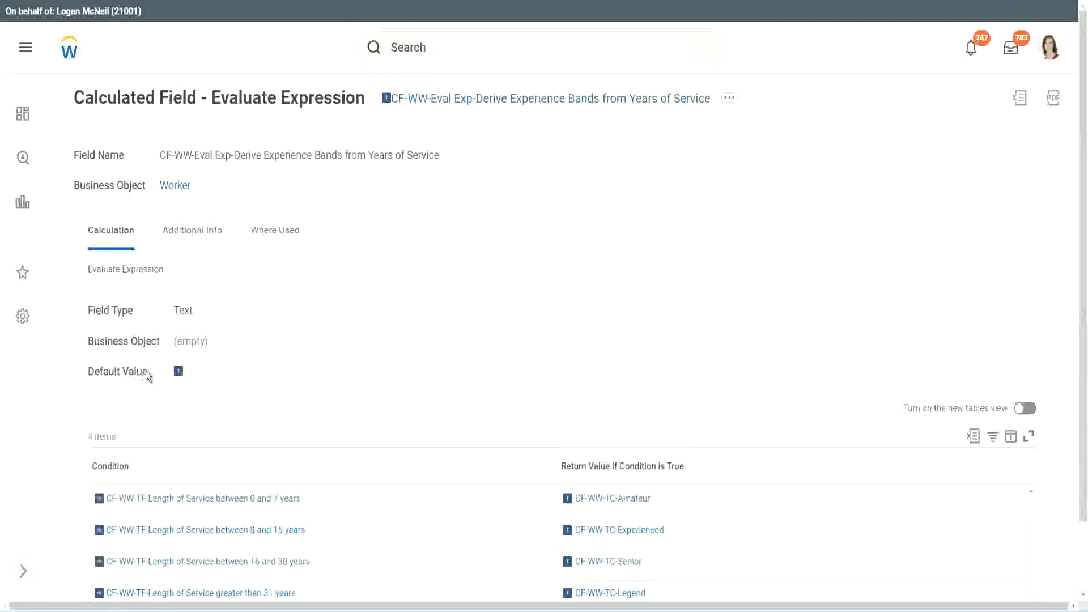
pyautogui.moveTo(182, 375)
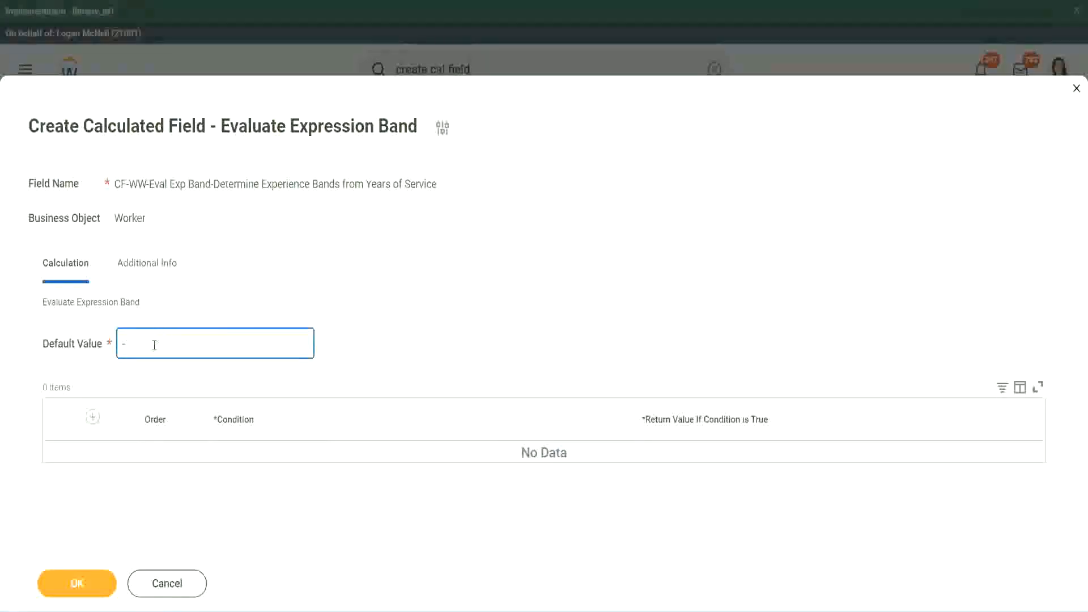
pyautogui.click(93, 418)
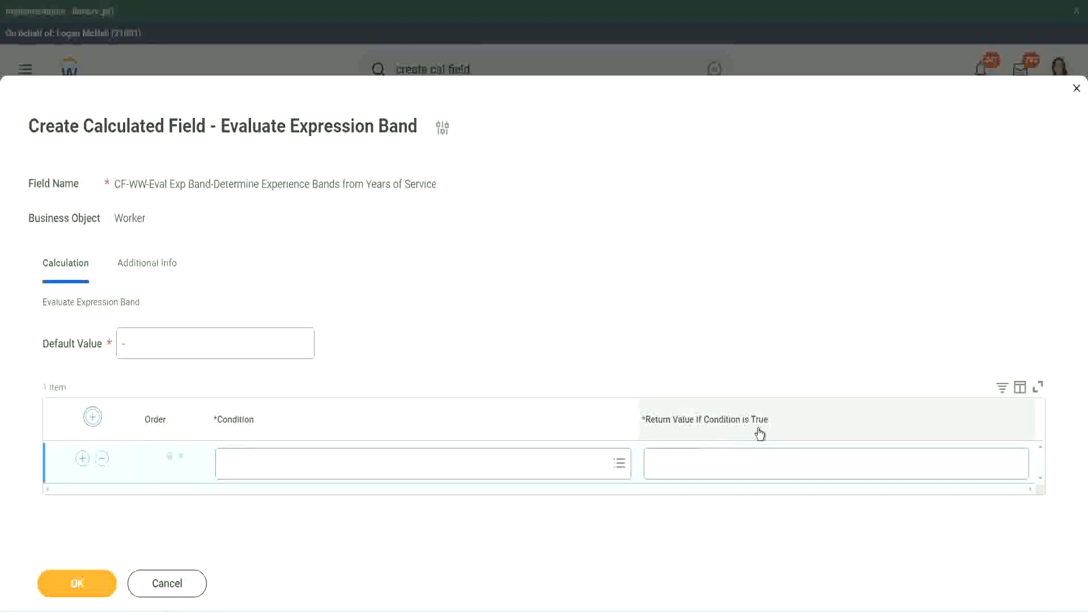
pyautogui.click(708, 462)
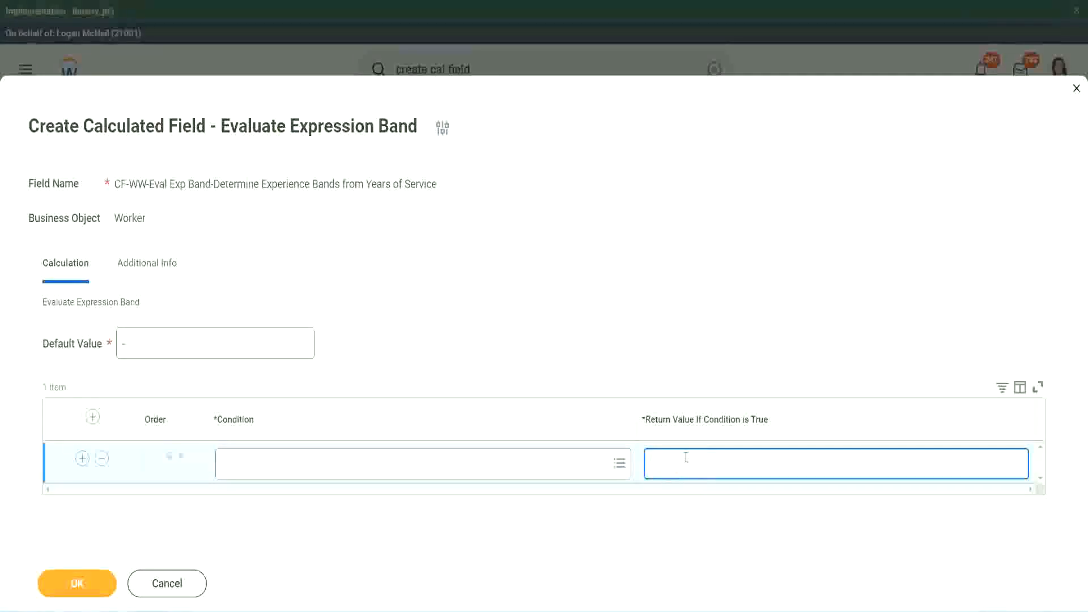
pyautogui.write('adkjdjaidjaijdiaj')
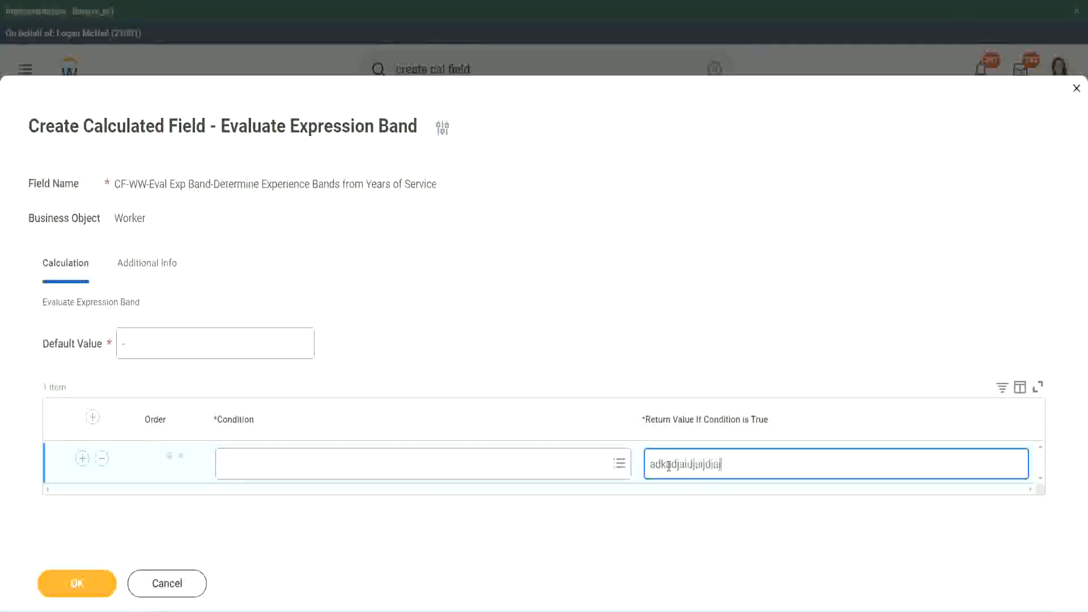
pyautogui.press('BackSpace')
pyautogui.press('BackSpace')
pyautogui.press('BackSpace')
pyautogui.press('BackSpace')
pyautogui.press('BackSpace')
pyautogui.press('BackSpace')
pyautogui.press('BackSpace')
pyautogui.press('BackSpace')
pyautogui.press('BackSpace')
pyautogui.press('BackSpace')
pyautogui.press('BackSpace')
pyautogui.press('BackSpace')
pyautogui.press('BackSpace')
pyautogui.press('BackSpace')
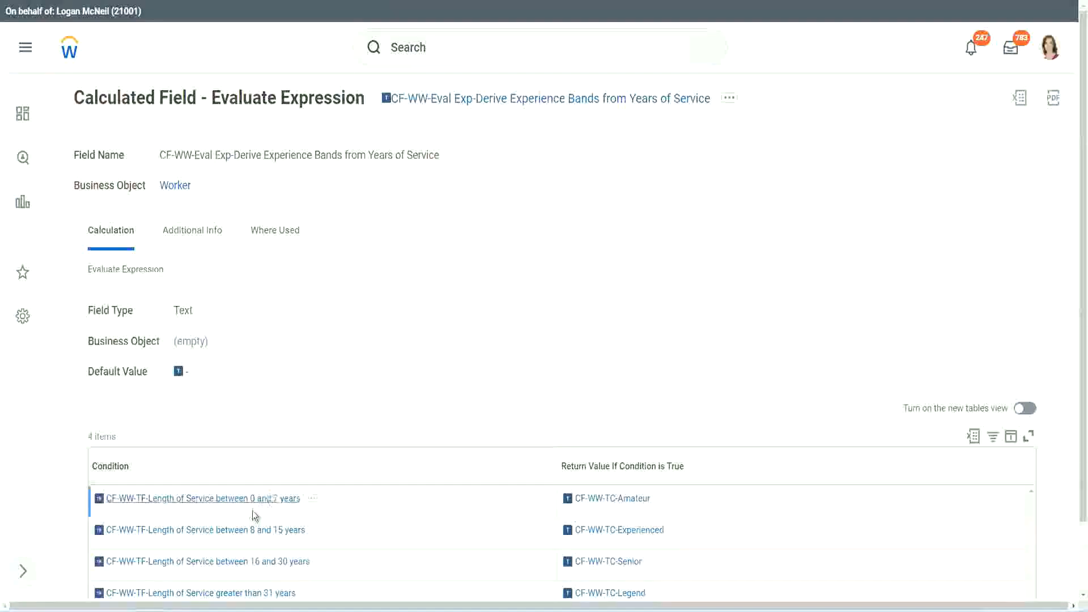
# Step: Copy CF-WW-TF-Length of Service between 0 and 7 years from the existing field into the first condition and set its return value to Amateur
pyautogui.rightClick(251, 504)
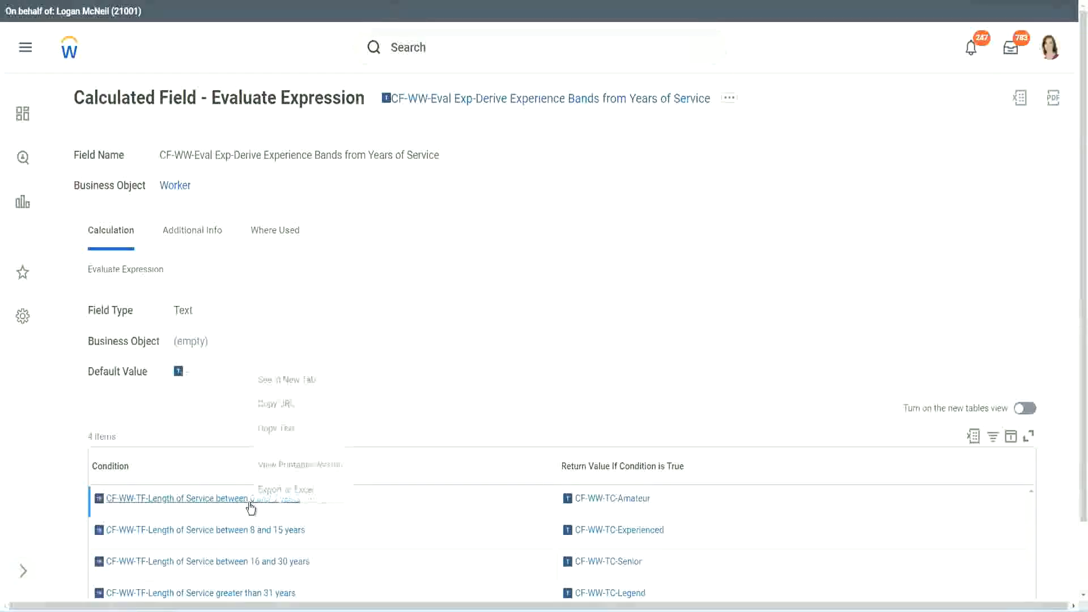
pyautogui.click(295, 430)
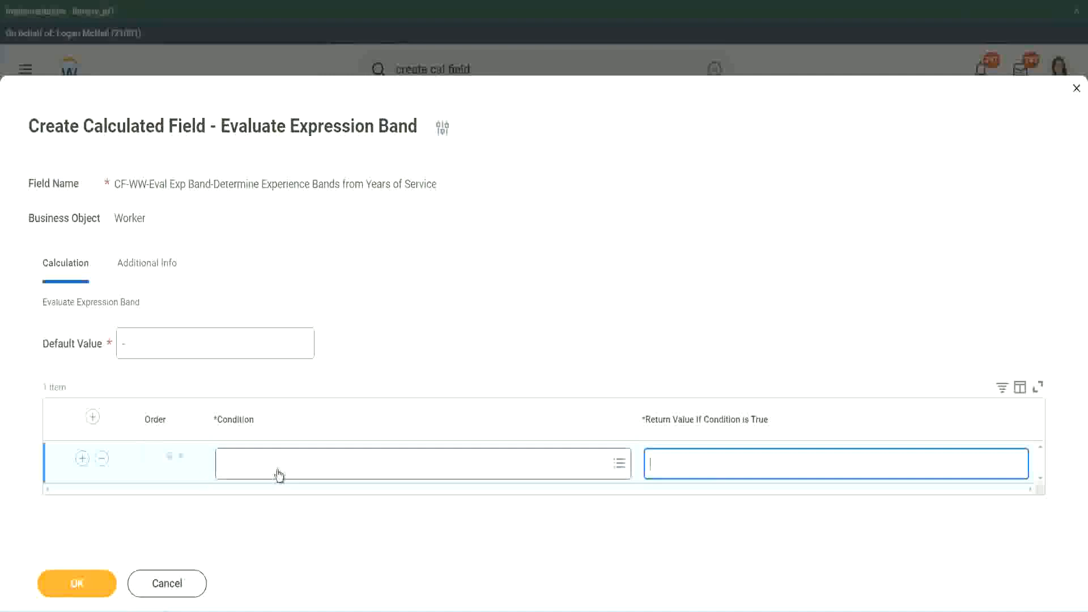
pyautogui.click(276, 470)
pyautogui.hotkey('ctrl', 'v')
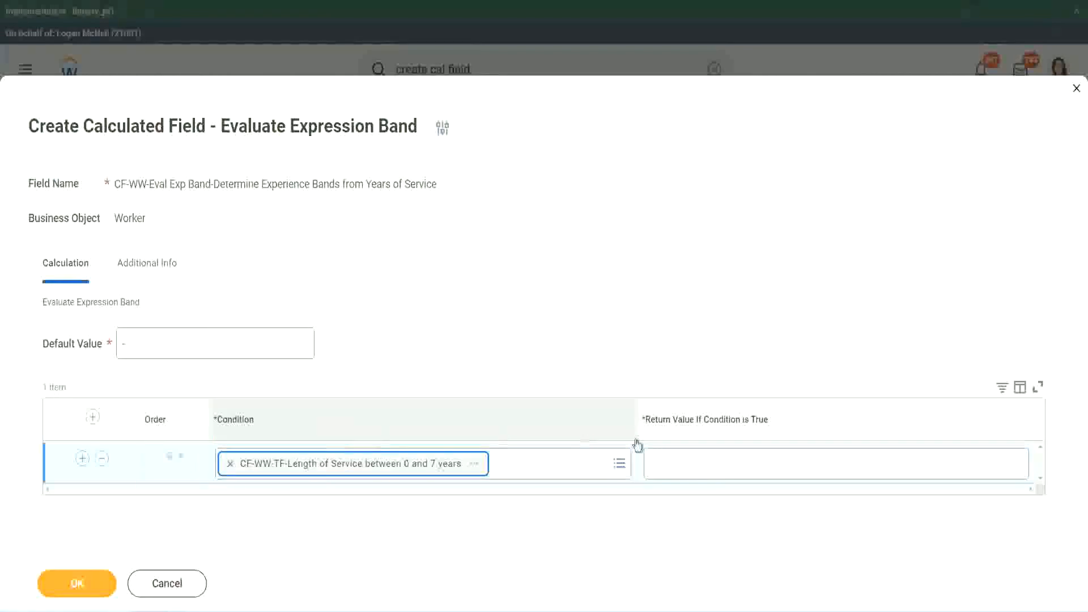
pyautogui.click(688, 453)
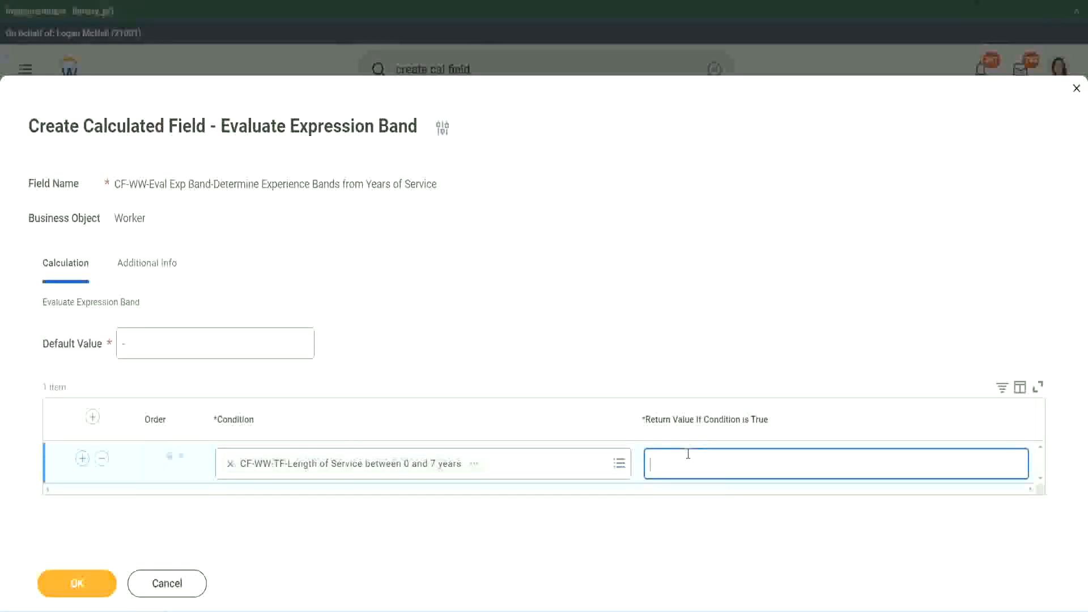
pyautogui.write('Amateur')
# Step: Add three more condition rows below the Amateur row
pyautogui.click(80, 461)
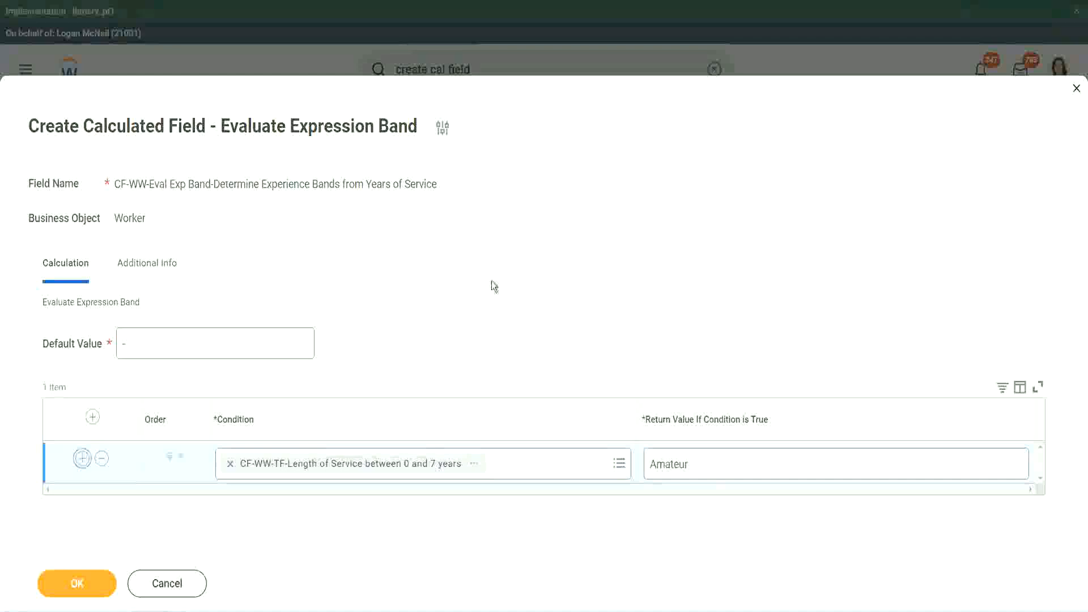
pyautogui.click(81, 500)
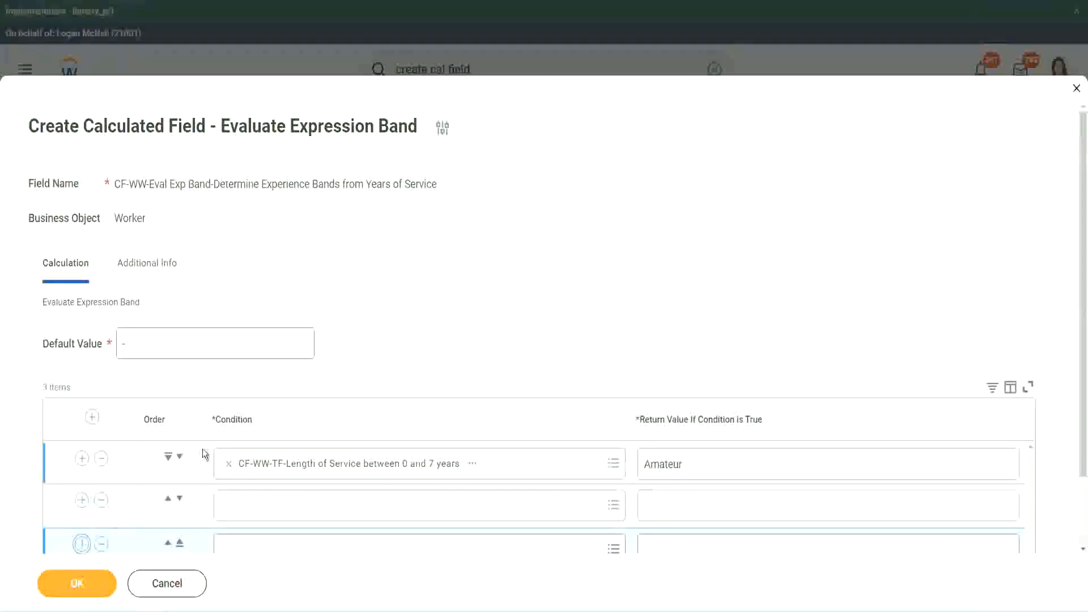
pyautogui.scroll(-2, 203, 453)
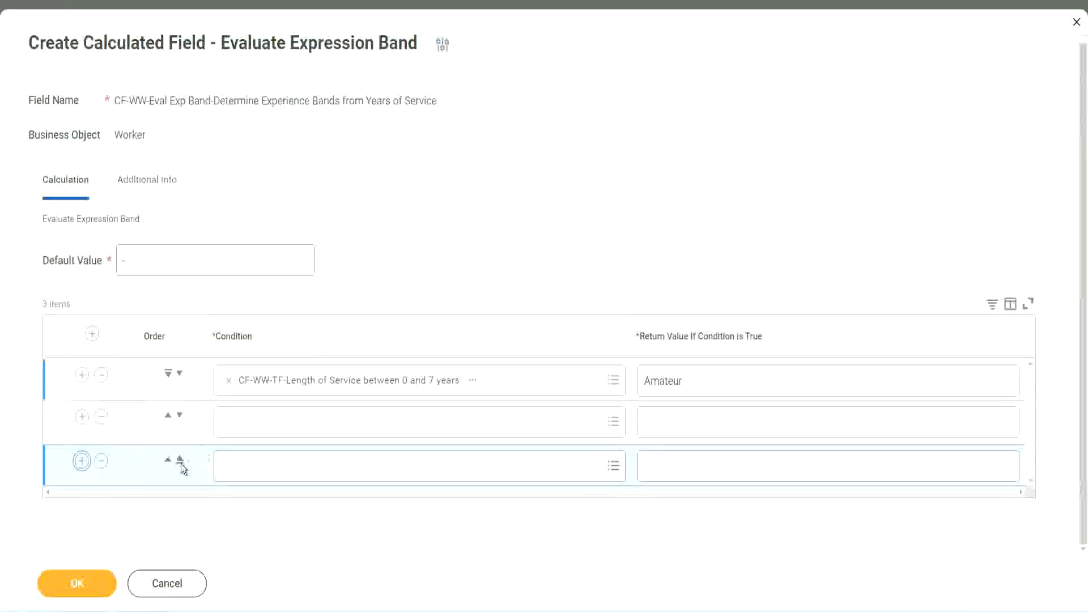
pyautogui.click(81, 461)
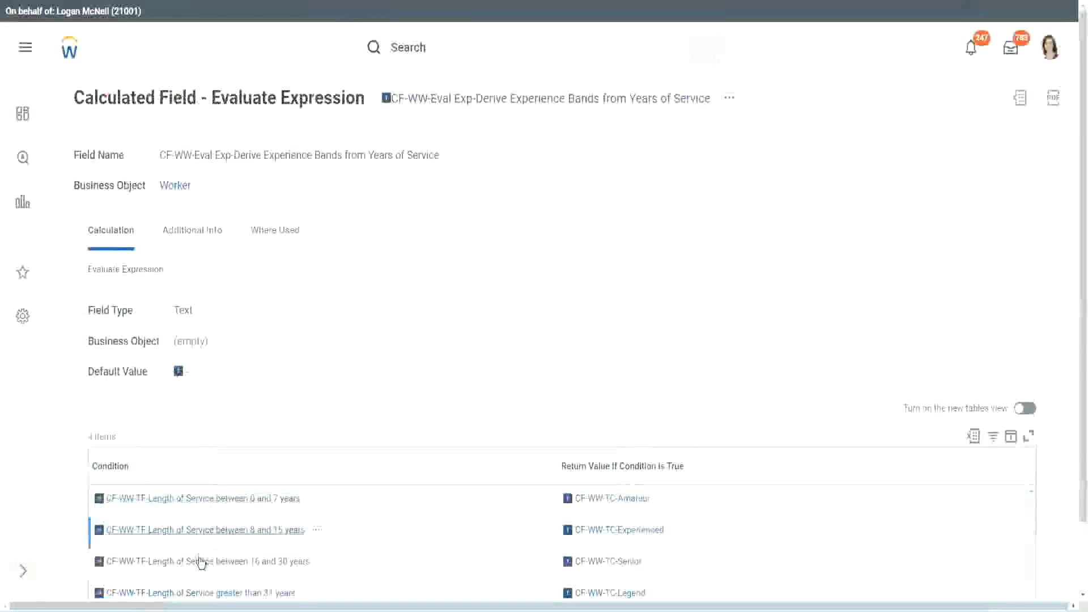
# Step: Copy CF-WW-TF-Length of Service between 16 and 30 years into the second row's condition and move that row down one place
pyautogui.rightClick(200, 561)
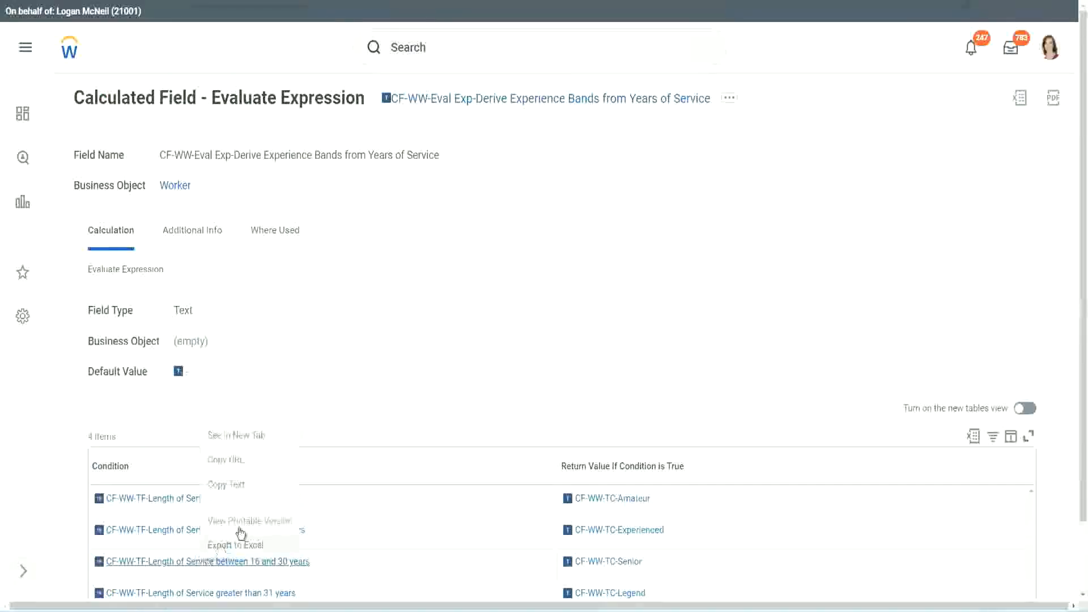
pyautogui.click(246, 486)
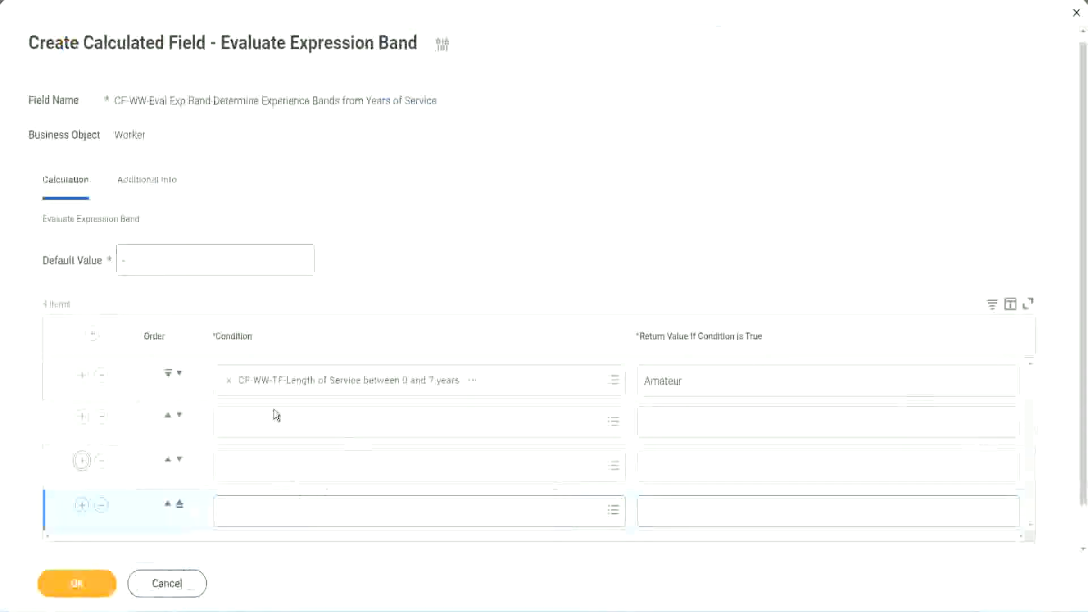
pyautogui.click(278, 421)
pyautogui.write('CF-WW-TF-Length of Service between 16 and 30 years')
pyautogui.press('Return')
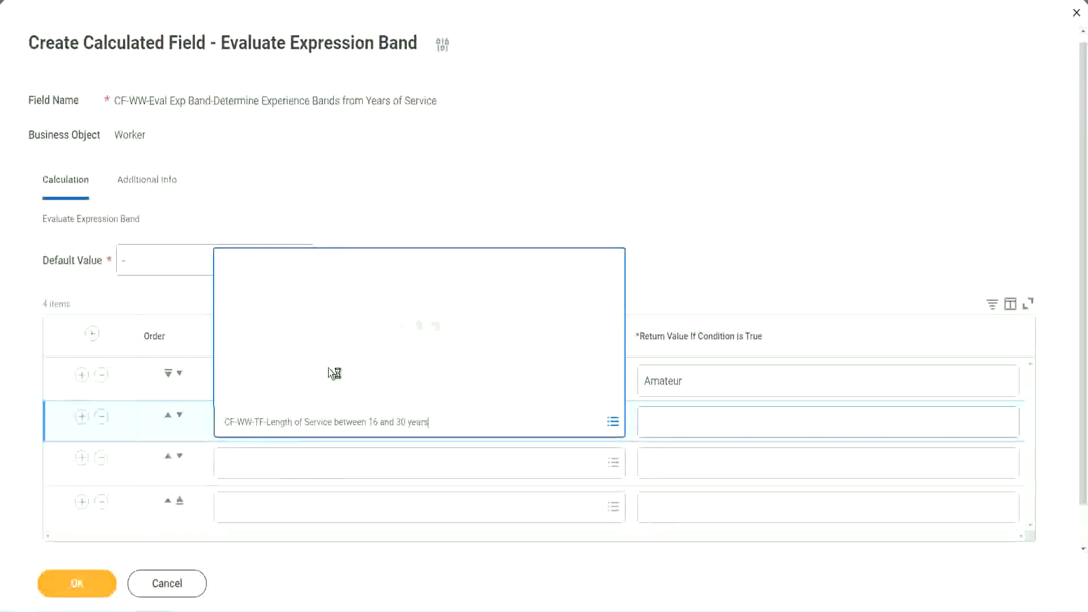
pyautogui.click(179, 416)
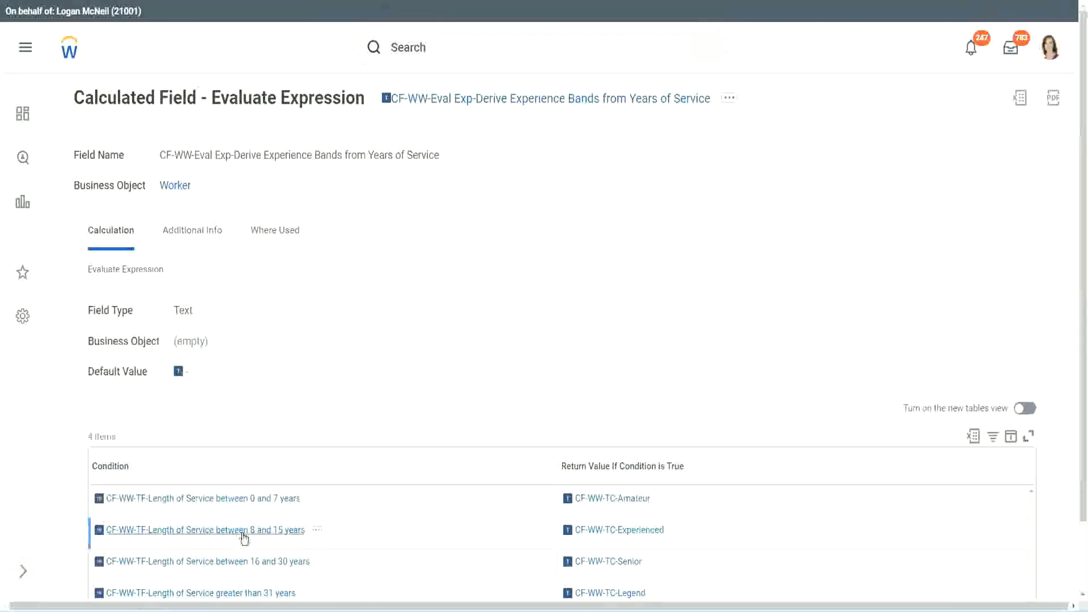
# Step: Copy CF-WW-TF-Length of Service between 8 and 15 years from the existing field into the second row's condition
pyautogui.rightClick(244, 537)
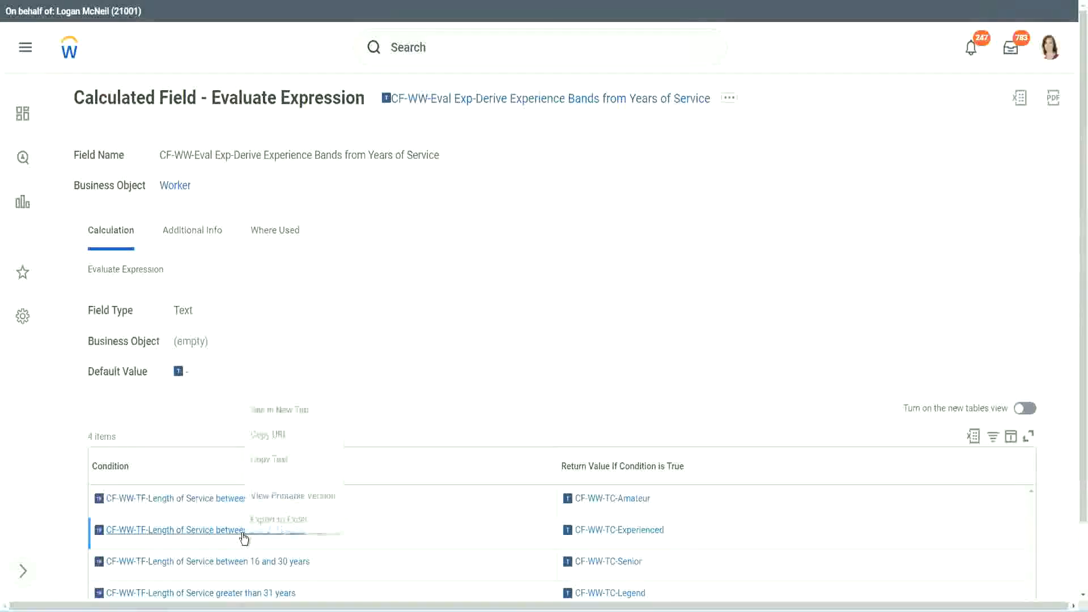
pyautogui.click(279, 454)
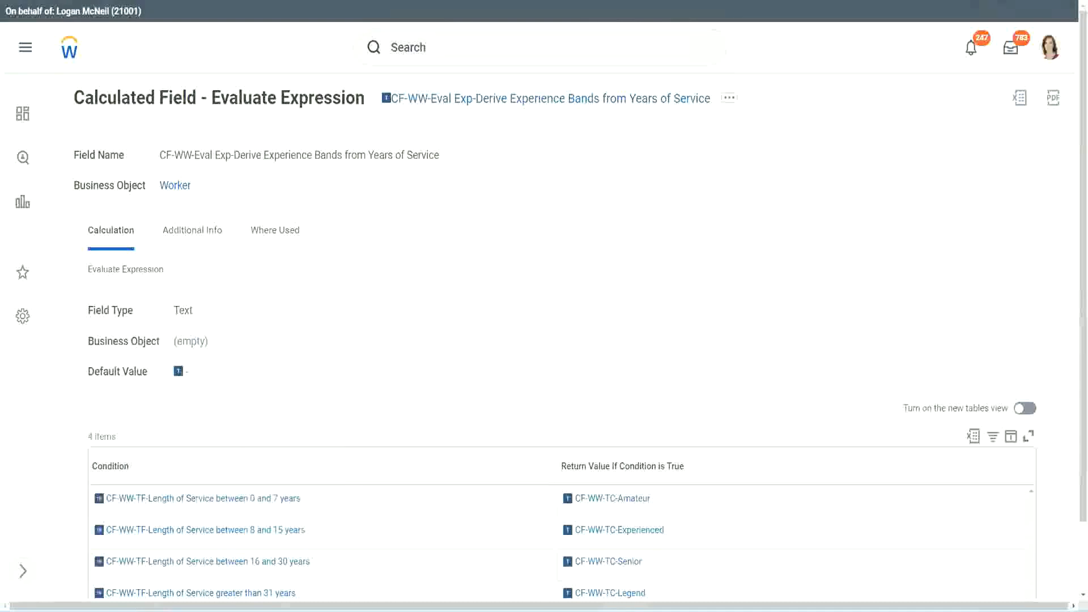
pyautogui.hotkey('alt', 'Tab')
pyautogui.click(273, 434)
pyautogui.write('CF-WW-TF-Length of Service between 8 and 15 years')
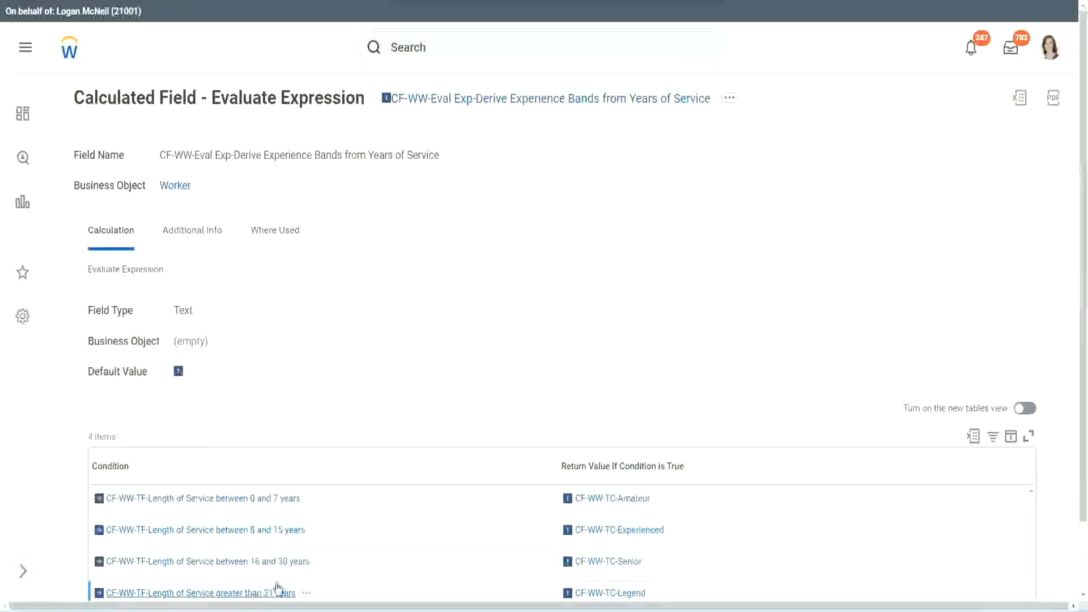
# Step: Copy CF-WW-TF-Length of Service greater than 31 years from the existing field into the fourth row's condition
pyautogui.rightClick(278, 587)
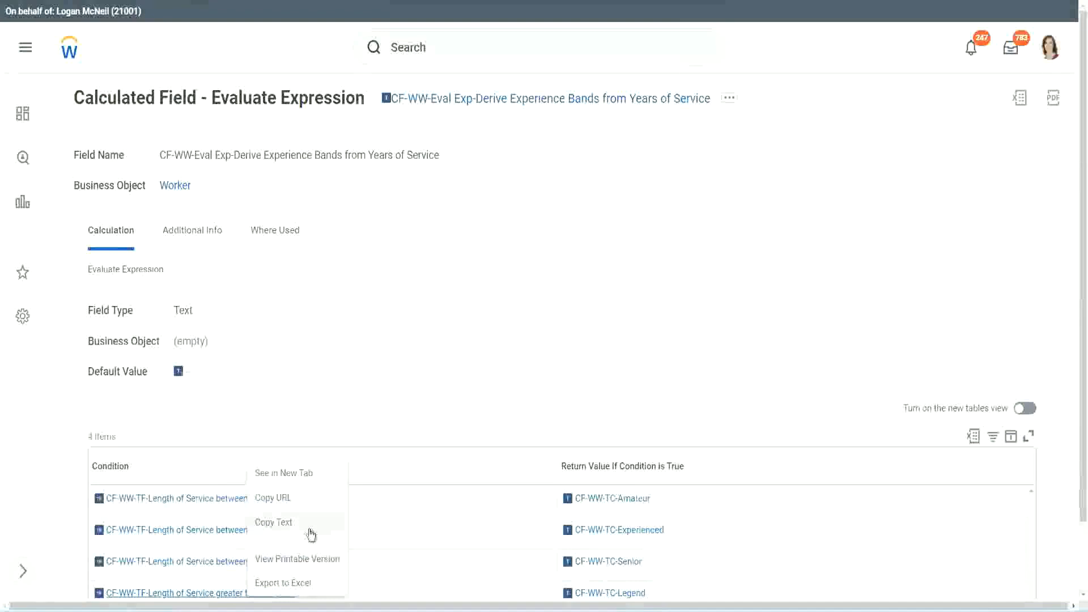
pyautogui.click(310, 529)
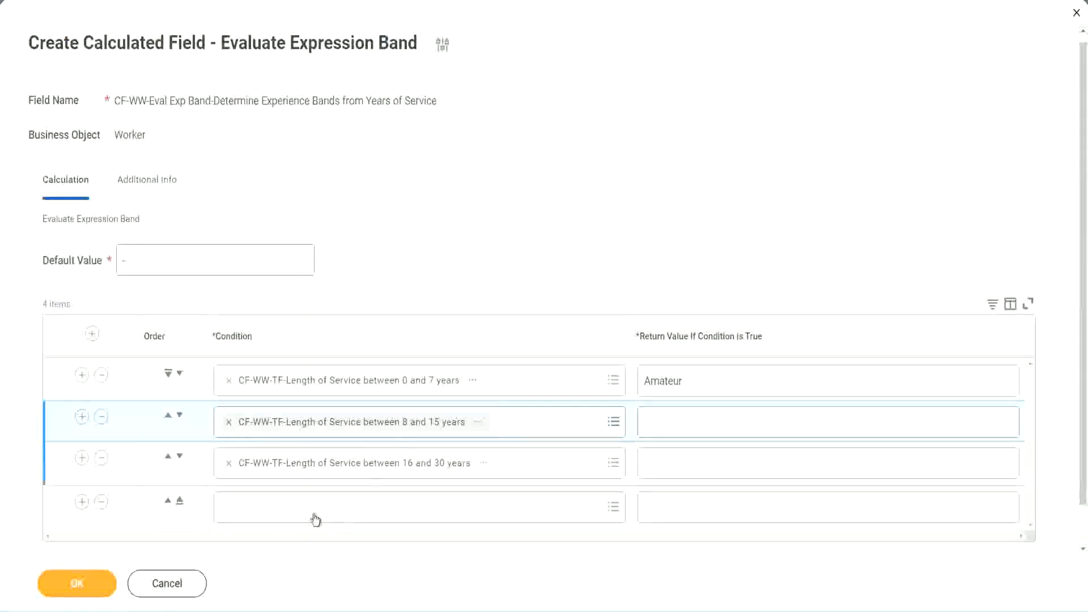
pyautogui.hotkey('ctrl', 'v')
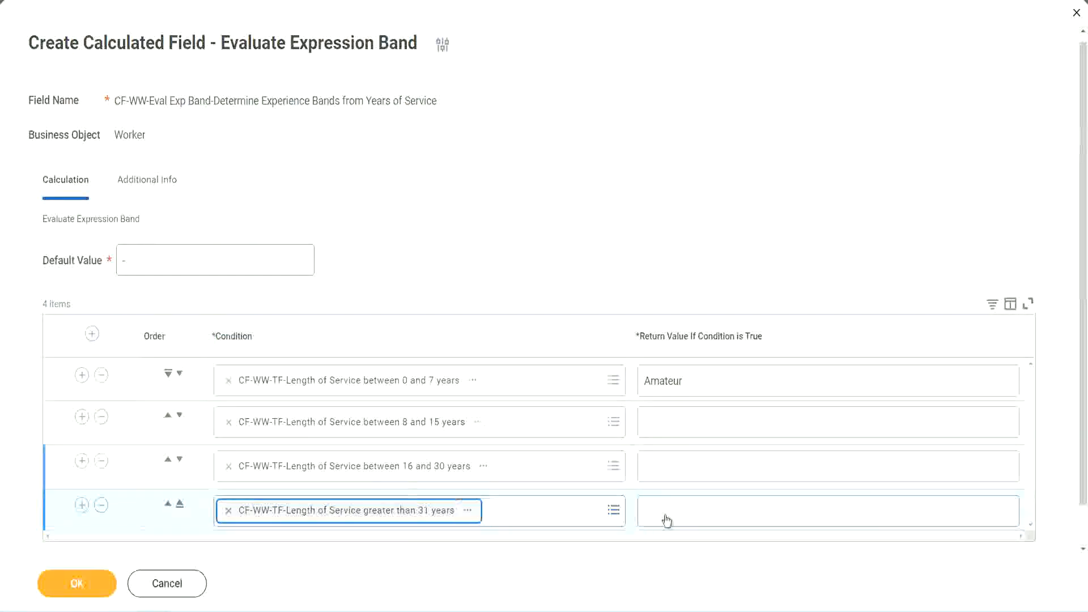
# Step: Set the return values to Legend for greater than 31 years, Senior for 16 to 30 and Experienced for 8 to 15, and save the calculated field
pyautogui.click(714, 509)
pyautogui.write('Le')
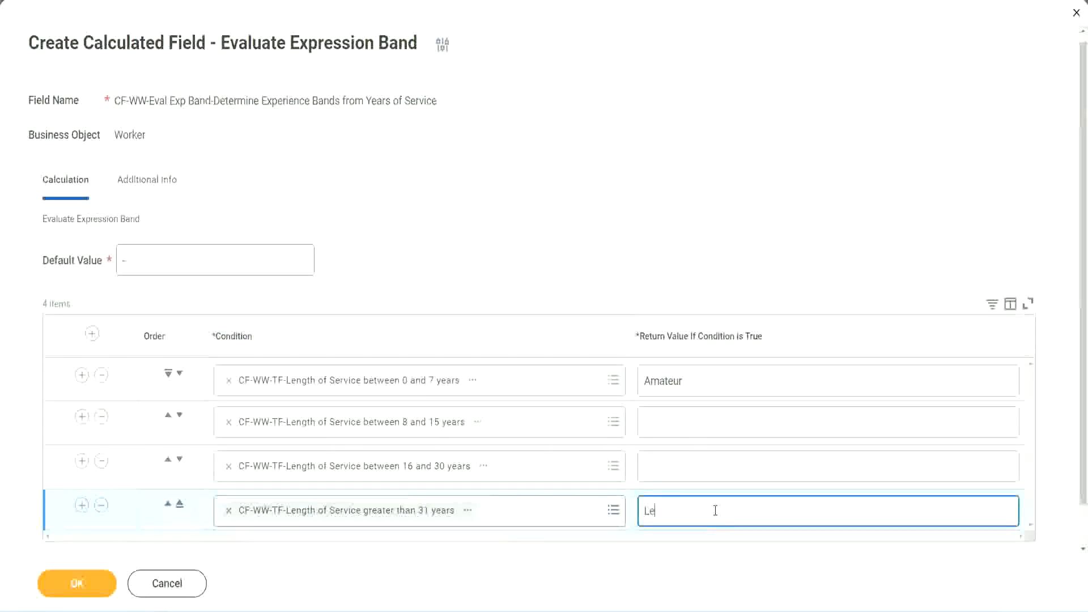
pyautogui.write('gend')
pyautogui.click(669, 465)
pyautogui.write('S')
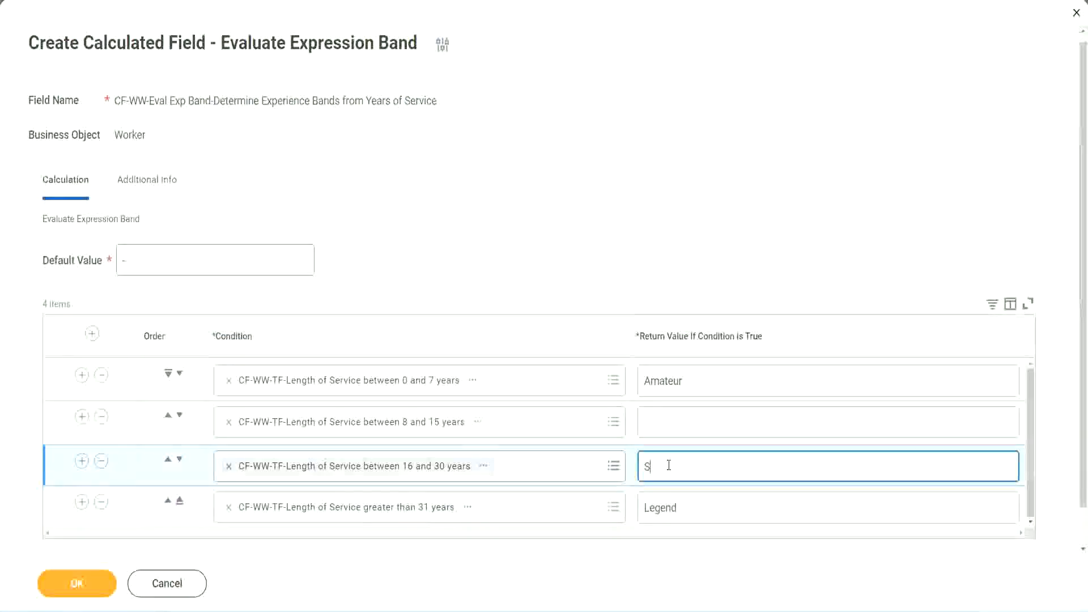
pyautogui.write('enior')
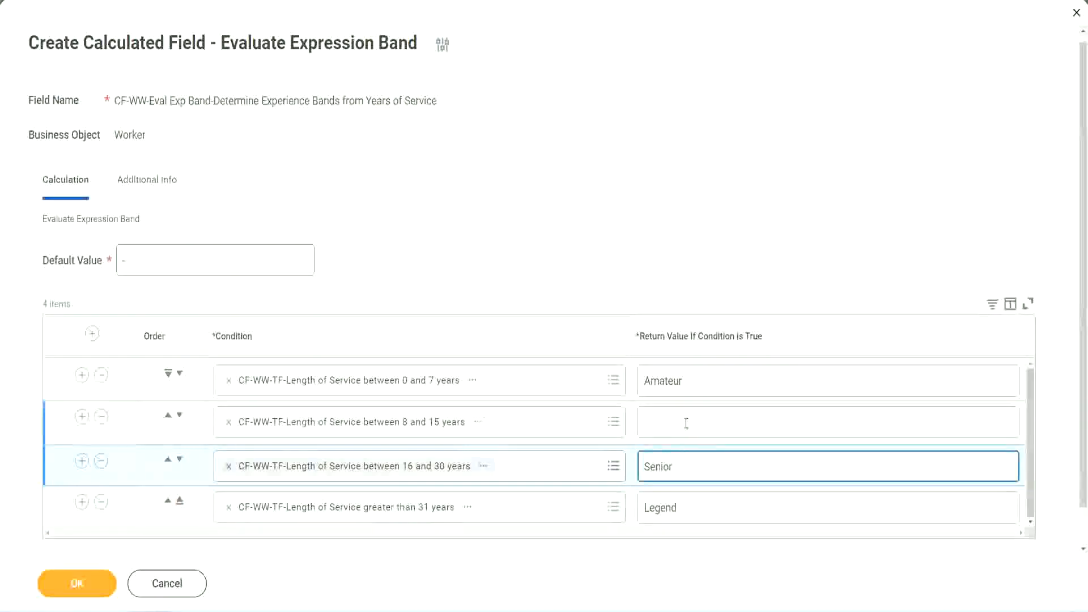
pyautogui.click(686, 423)
pyautogui.write('Ex')
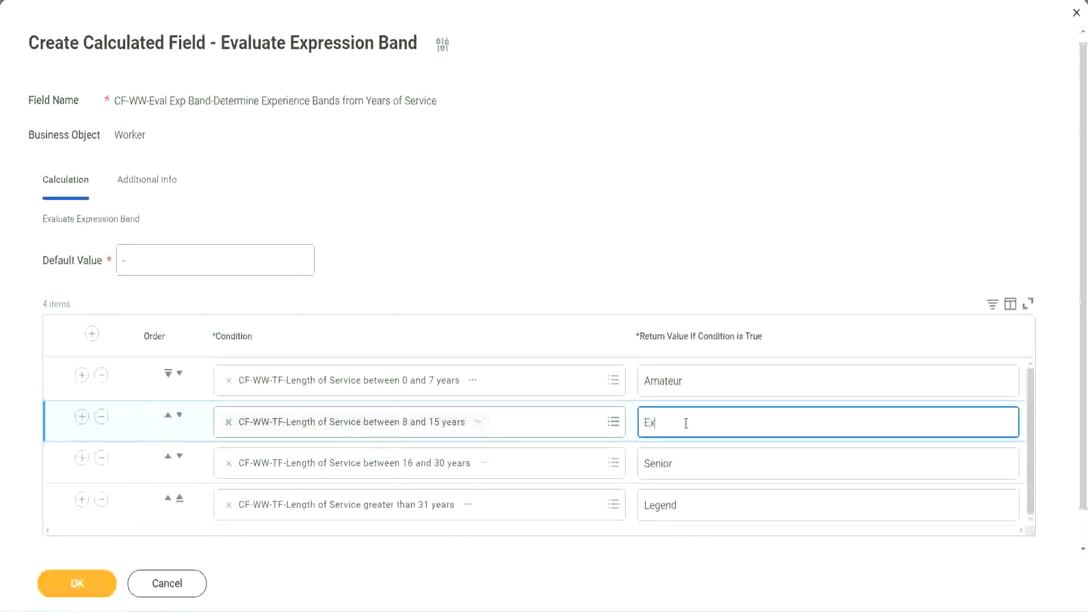
pyautogui.write('perienced')
pyautogui.click(77, 583)
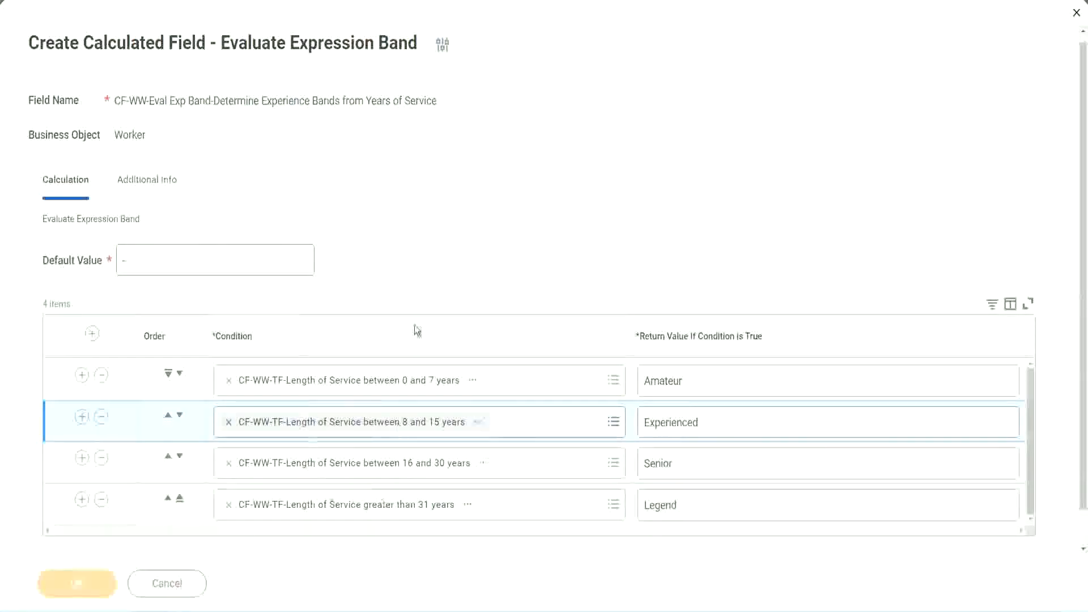
# Step: Check the return value of each length-of-service condition in the saved calculated field and copy the field's name
pyautogui.scroll(-3, 373, 349)
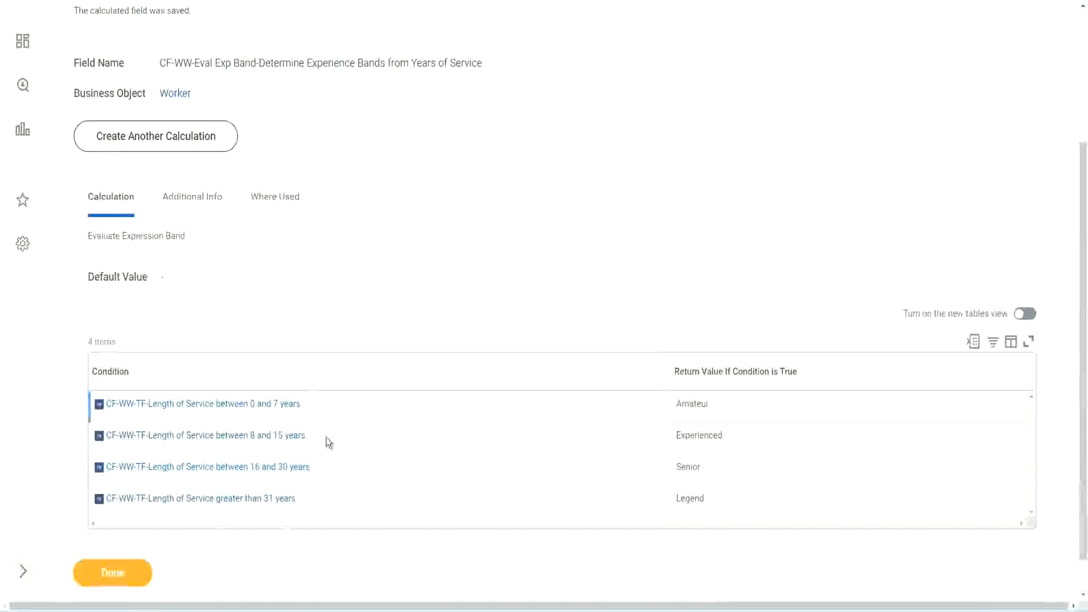
pyautogui.doubleClick(696, 402)
pyautogui.doubleClick(692, 436)
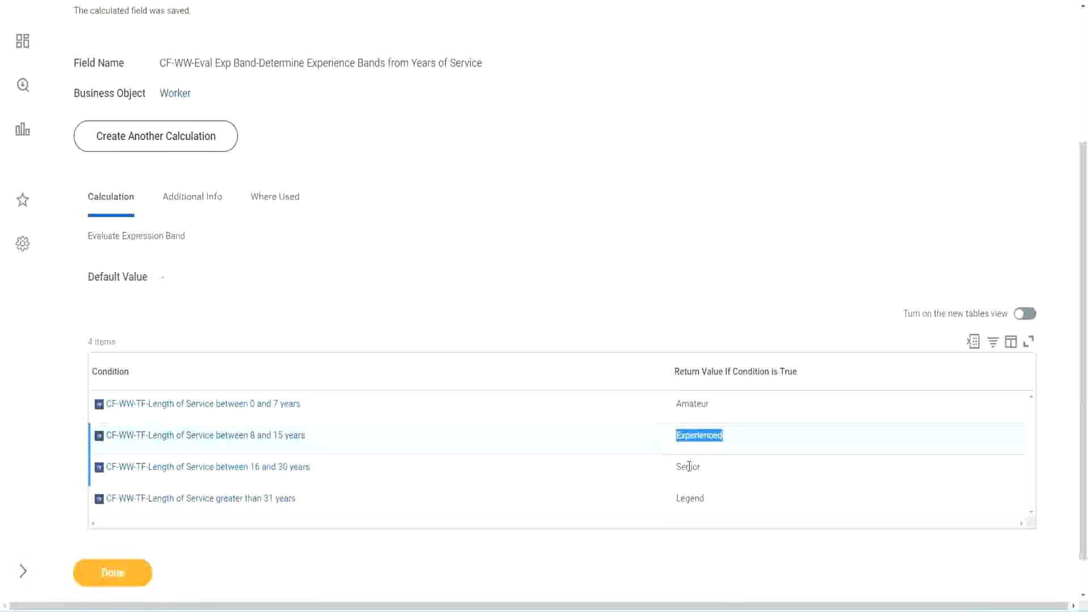
pyautogui.doubleClick(689, 466)
pyautogui.click(690, 499)
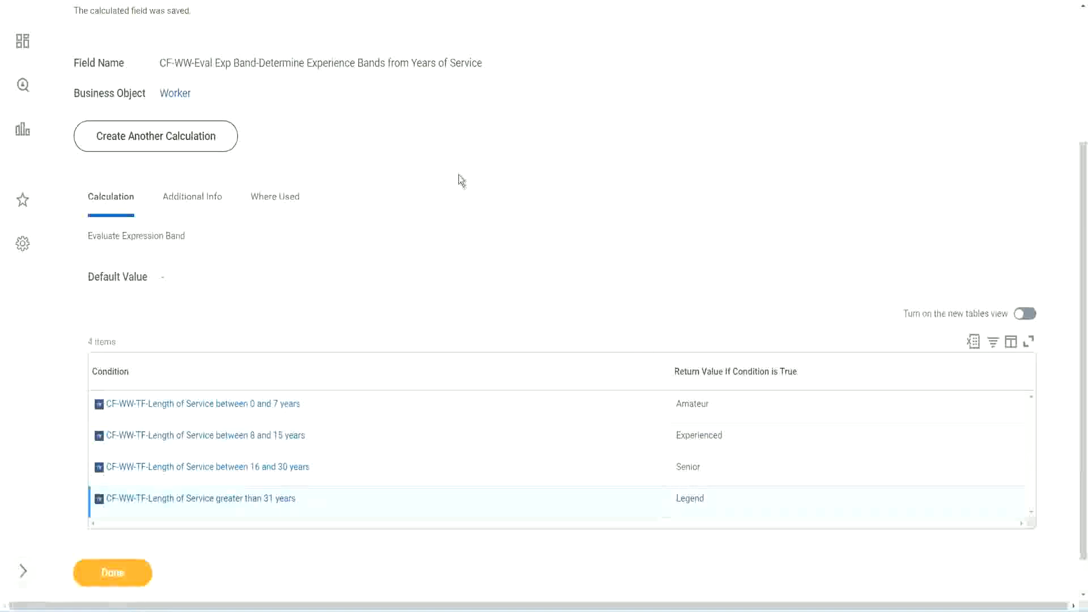
pyautogui.scroll(3, 462, 180)
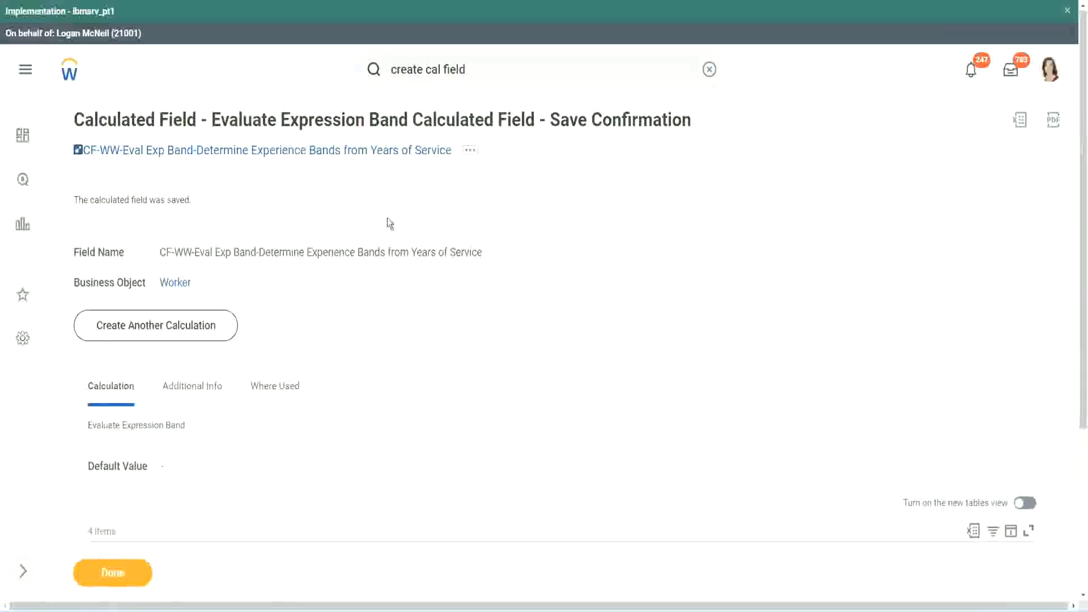
pyautogui.rightClick(358, 150)
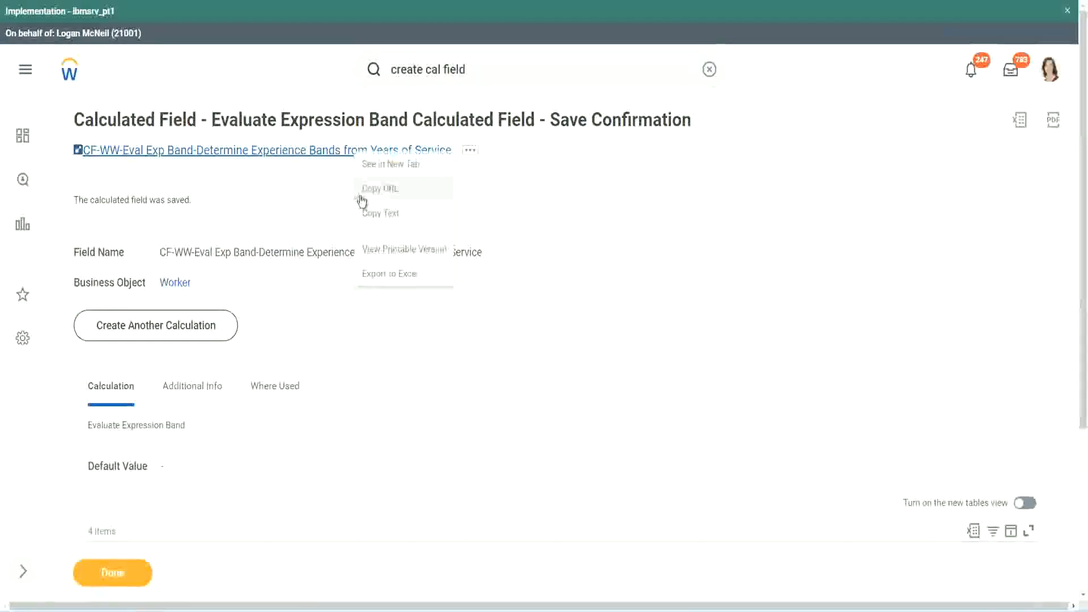
pyautogui.click(377, 218)
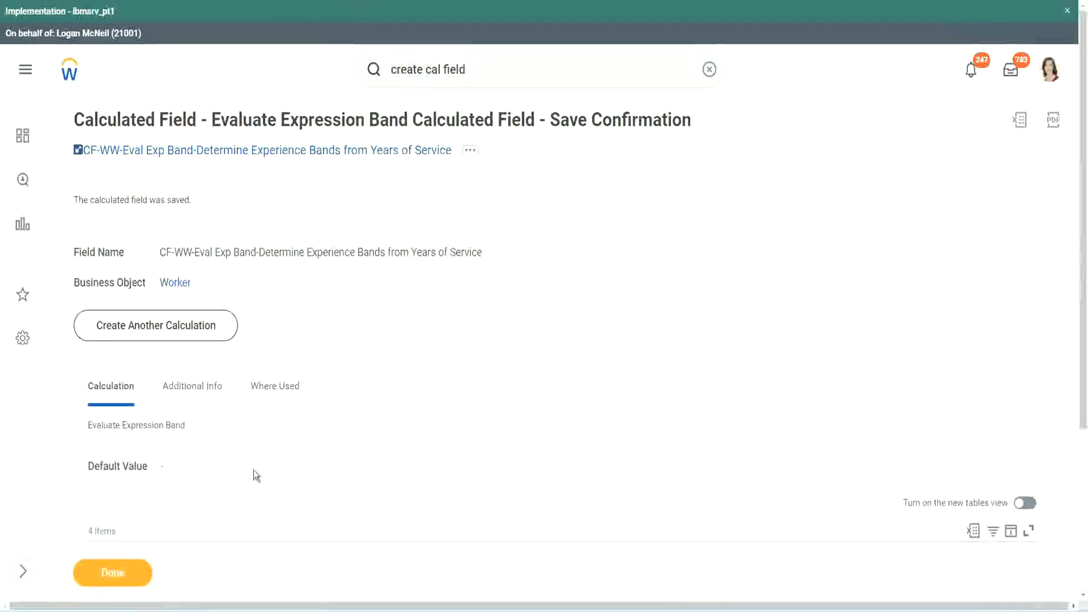
# Step: Review the saved field's default value, conditions and return values, returning to Workday from the calculated field functions slide
pyautogui.scroll(-3, 363, 444)
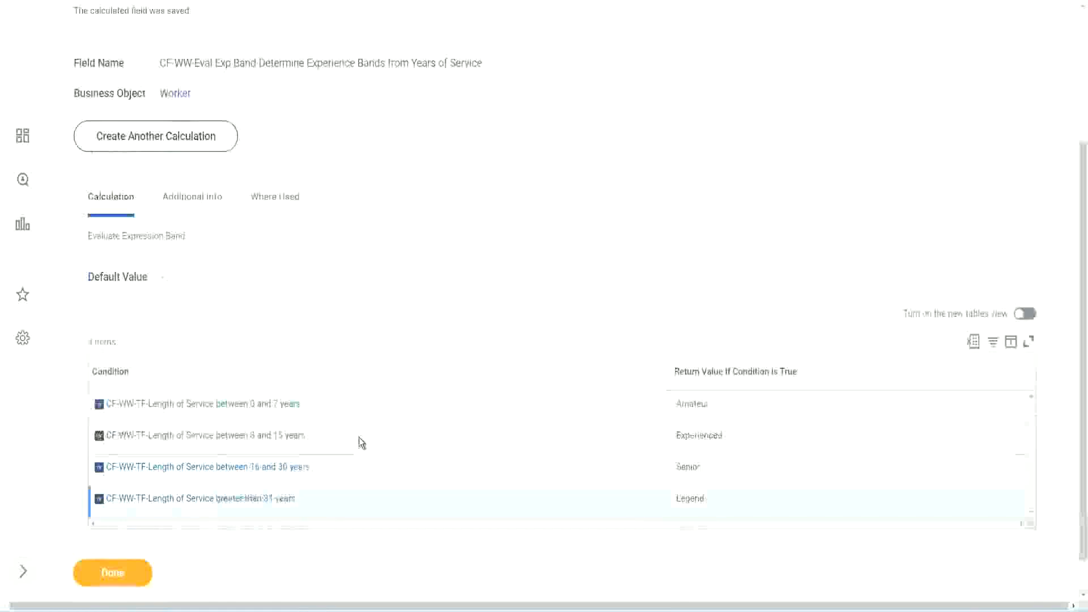
pyautogui.scroll(-1, 359, 437)
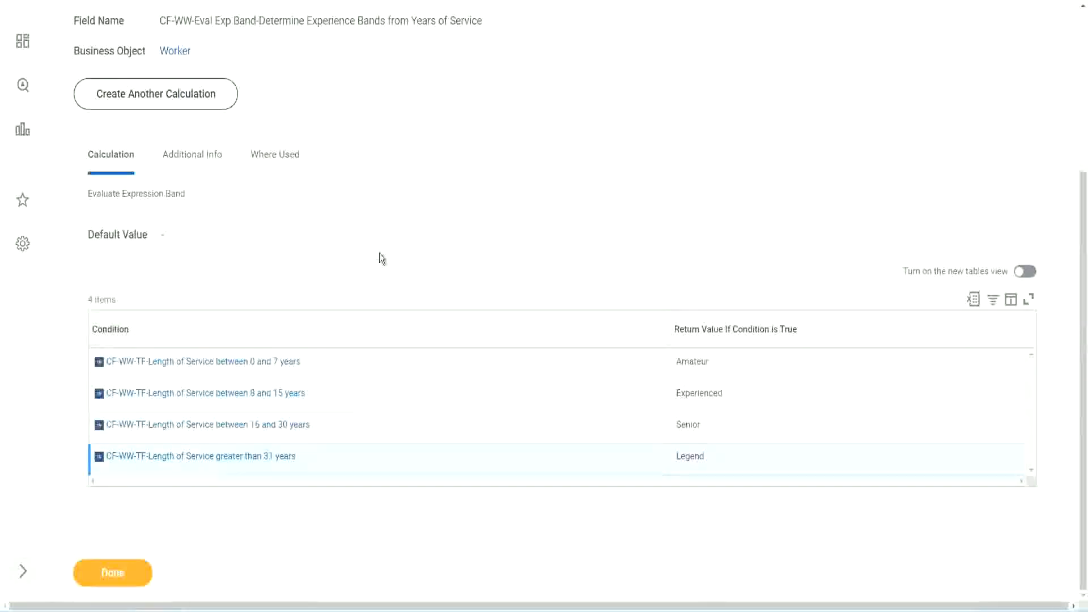
pyautogui.scroll(3, 379, 254)
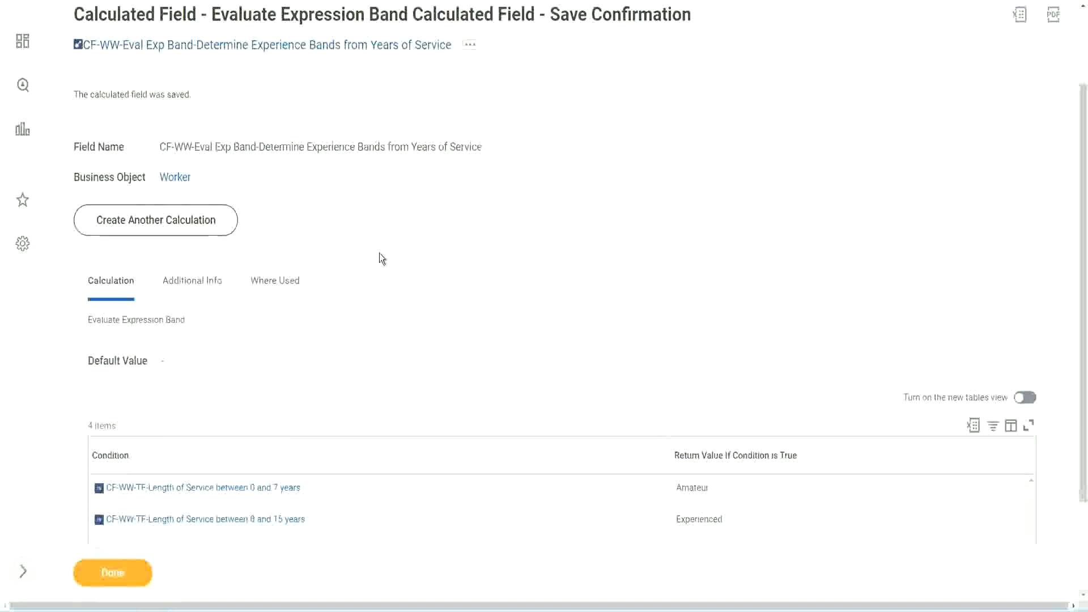
pyautogui.scroll(-3, 380, 259)
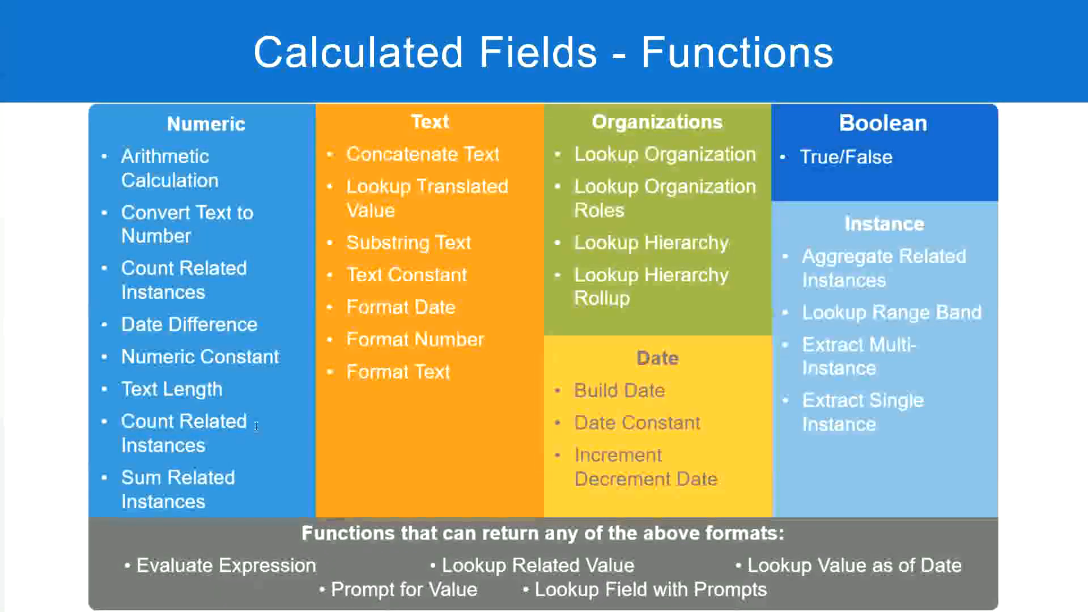
pyautogui.hotkey('alt', 'Tab')
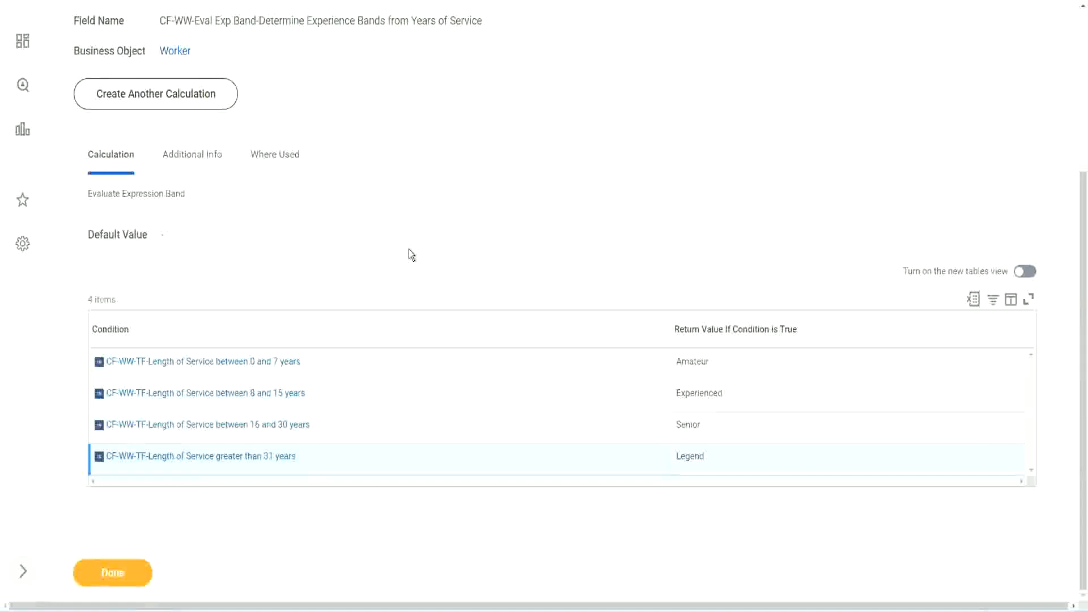
pyautogui.scroll(1, 412, 255)
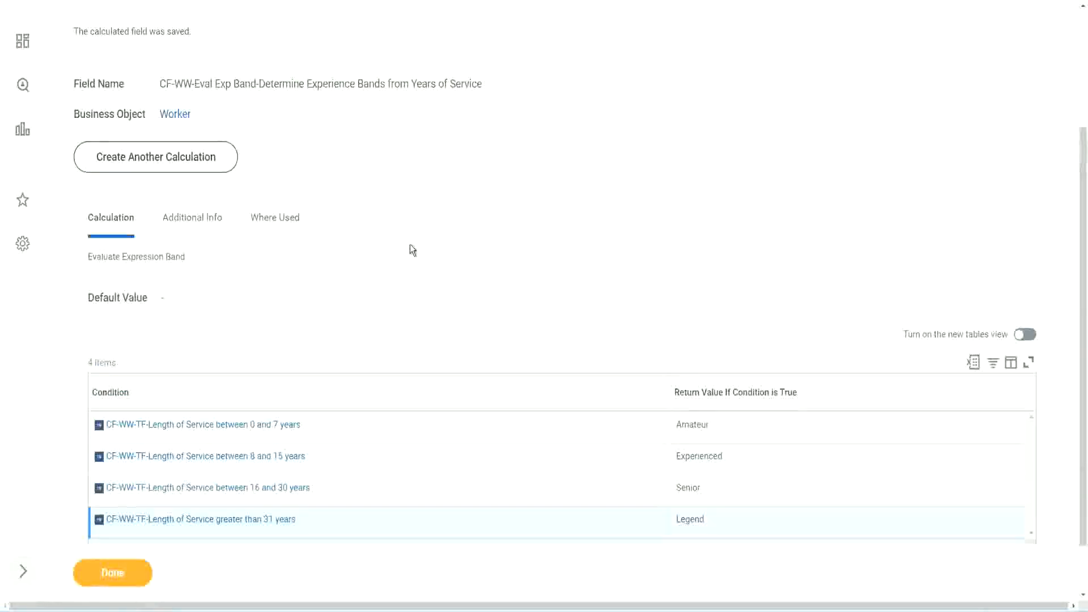
pyautogui.scroll(3, 410, 249)
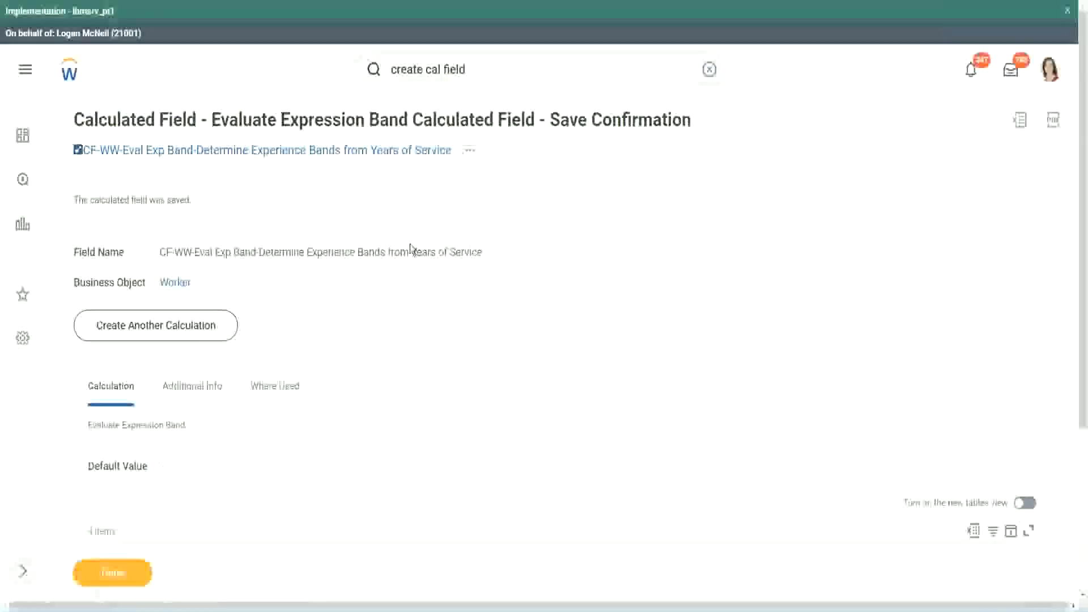
pyautogui.scroll(-4, 410, 244)
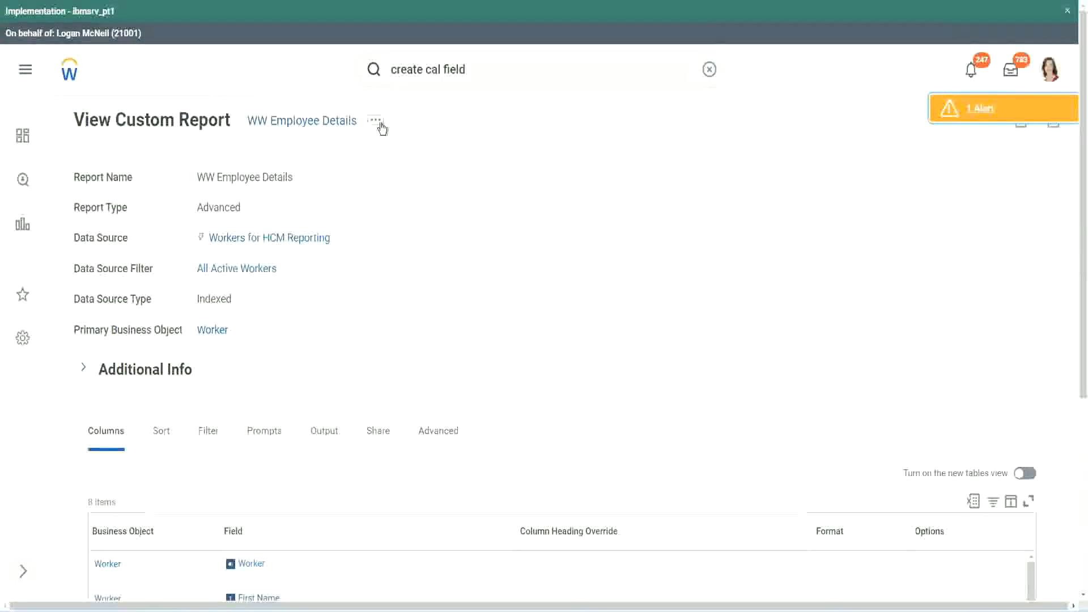
# Step: Open the WW Employee Details custom report for editing
pyautogui.click(376, 120)
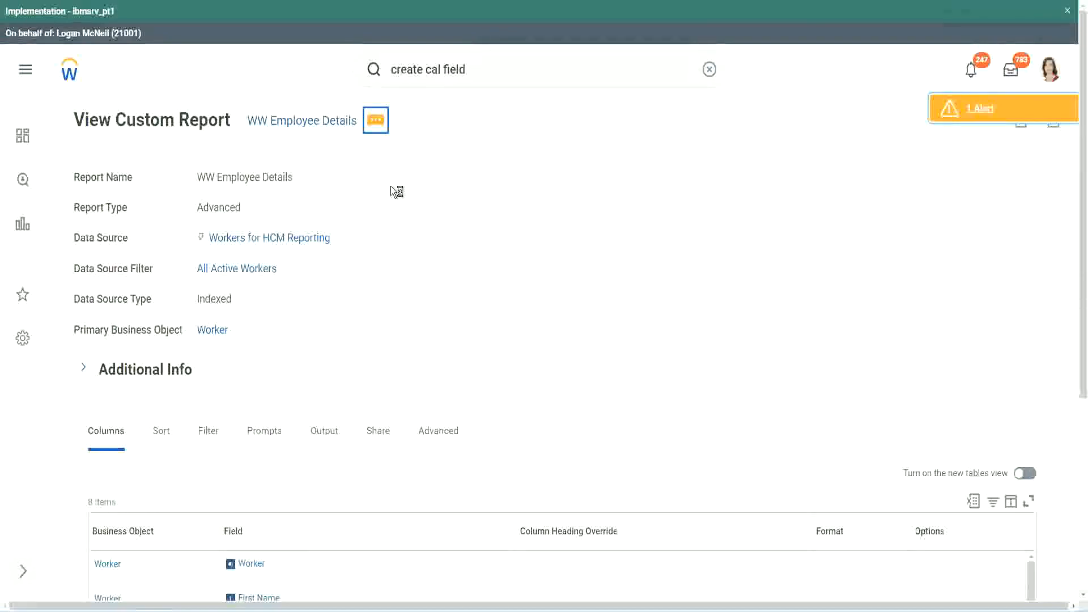
pyautogui.moveTo(418, 183)
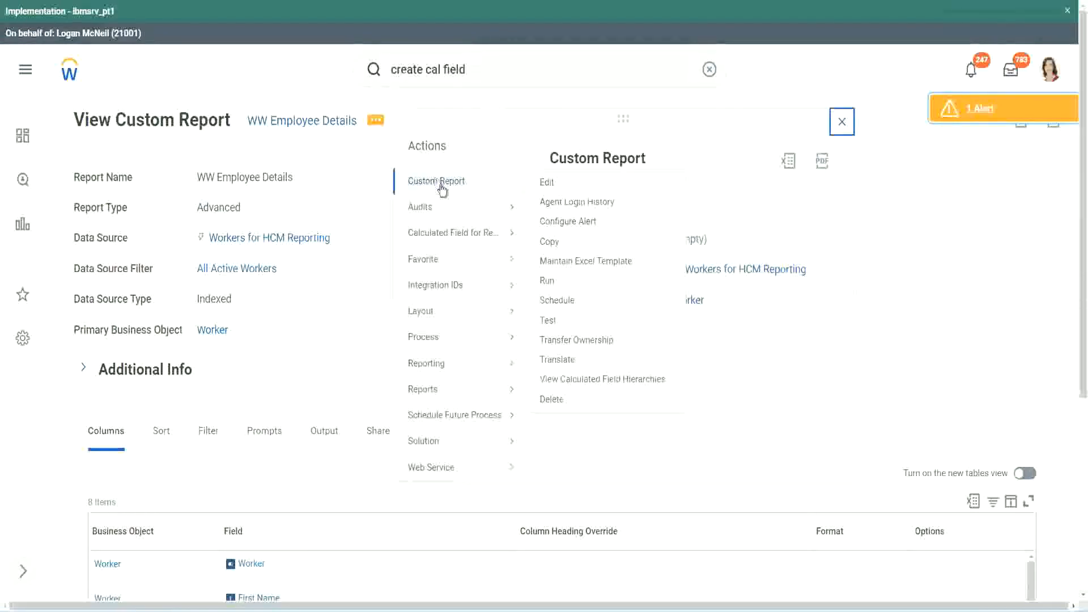
pyautogui.click(547, 183)
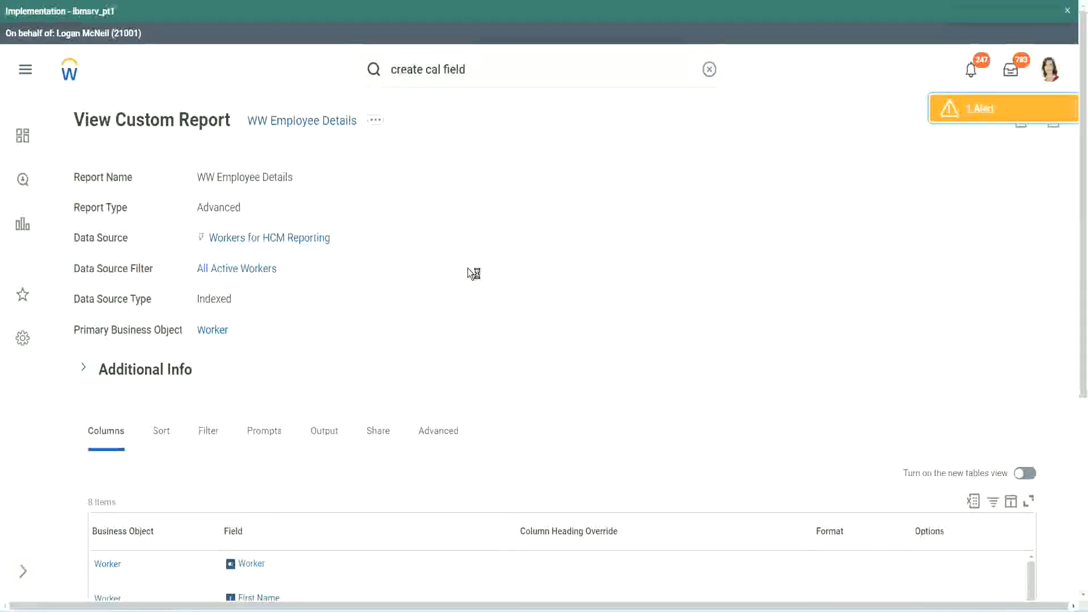
pyautogui.scroll(-1, 468, 268)
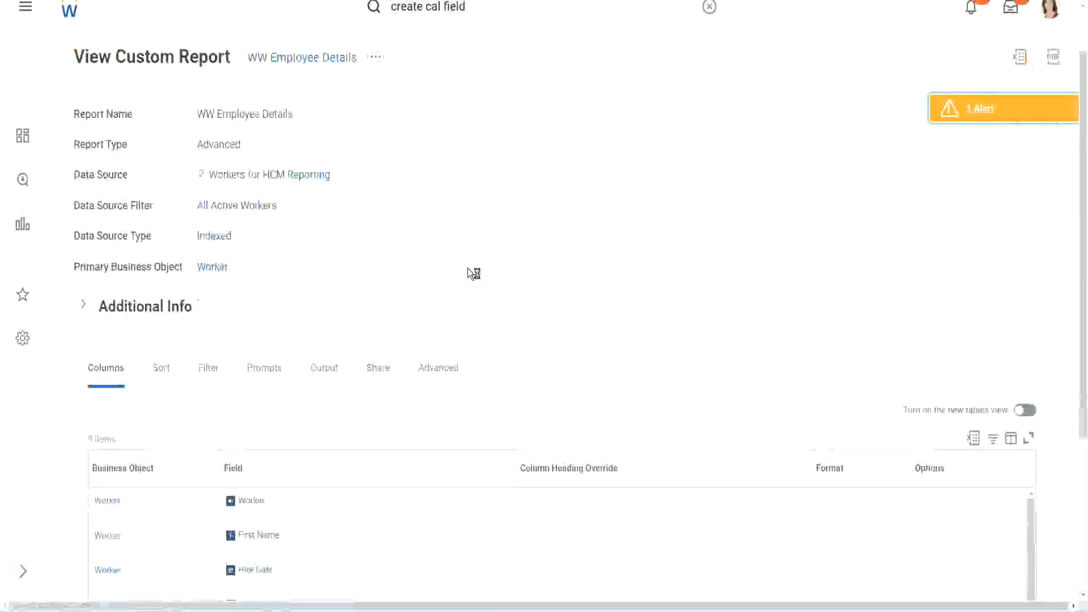
pyautogui.scroll(-4, 468, 268)
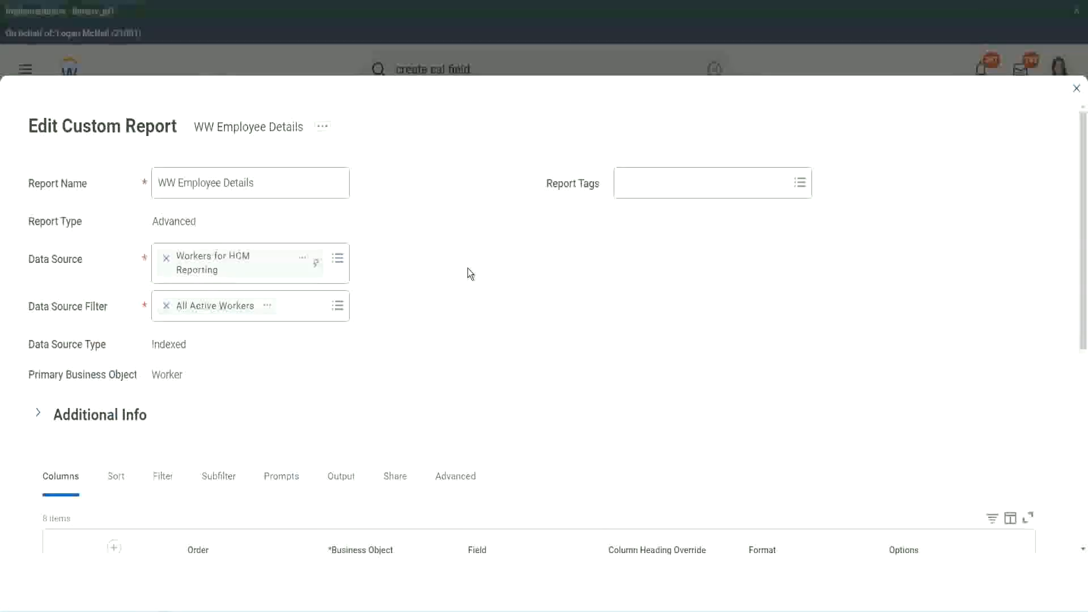
# Step: Add a Worker column row below the Experience Bands row at the end of the report's columns
pyautogui.scroll(-8, 468, 272)
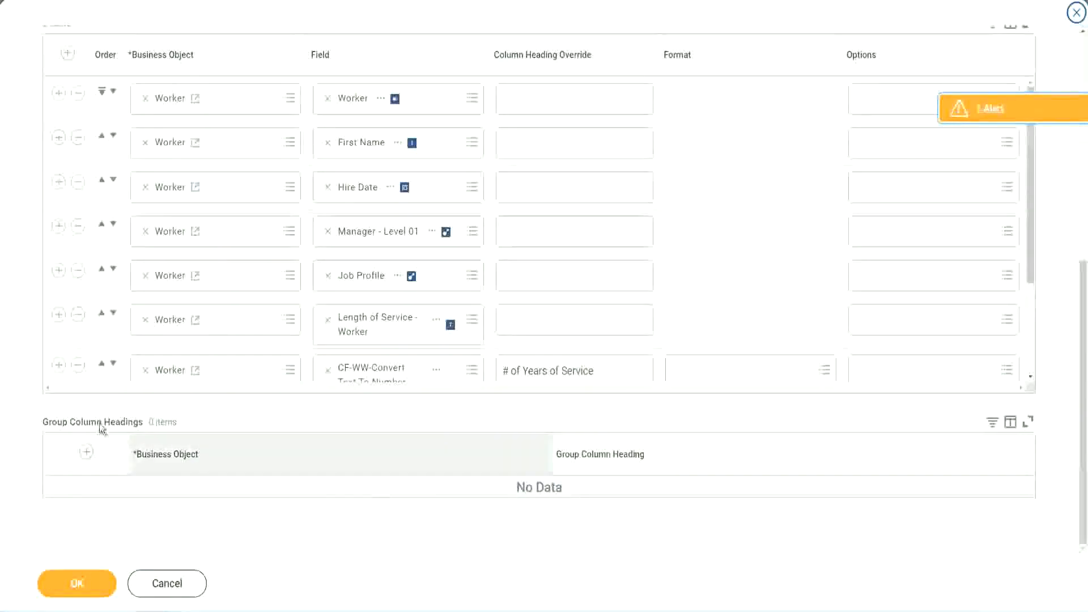
pyautogui.scroll(-2, 228, 278)
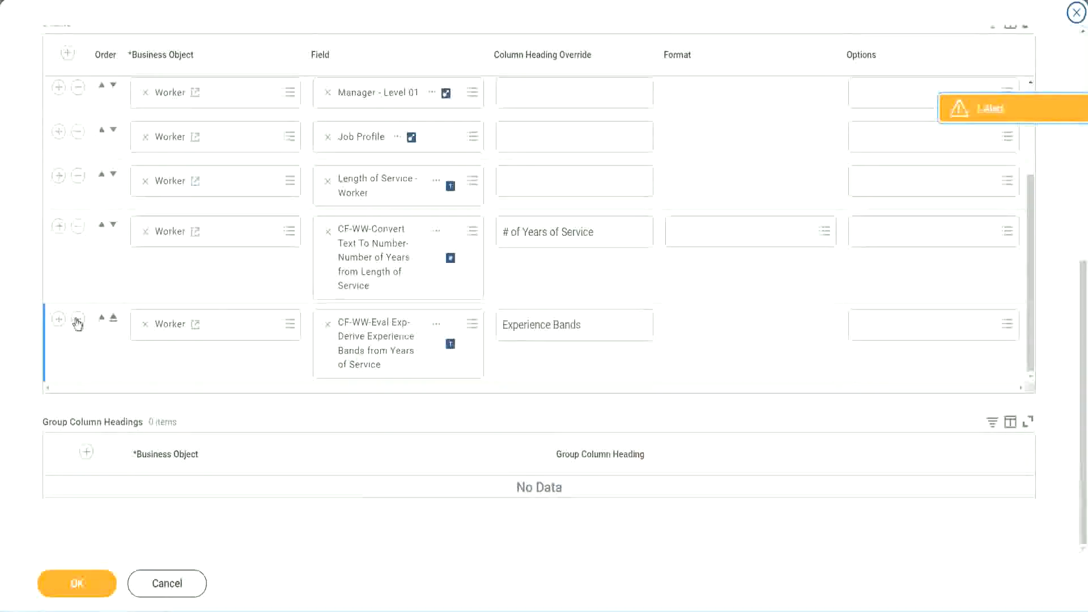
pyautogui.click(59, 319)
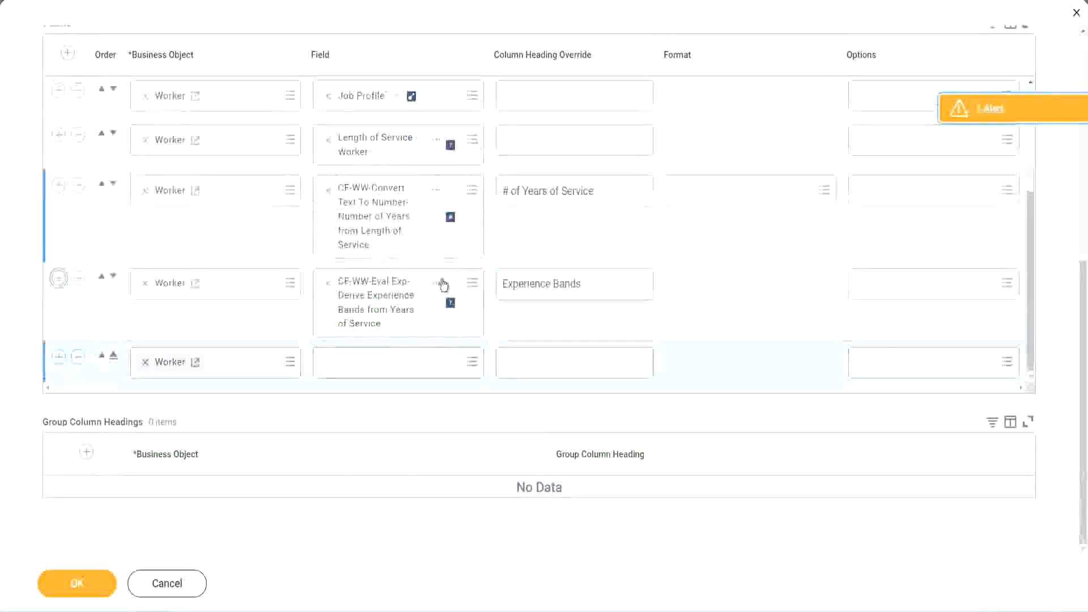
# Step: Search the new row's field for CF-WW-Eval Exp Band and select CF-WW-Eval Exp Band-Determine Experience Bands from Years of Service
pyautogui.rightClick(379, 306)
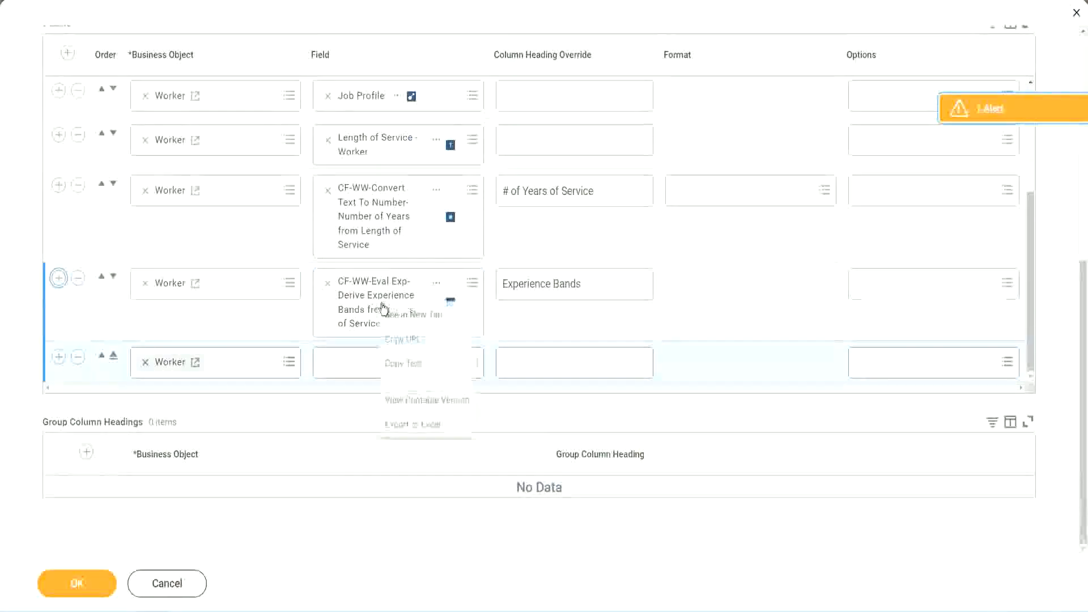
pyautogui.click(411, 363)
pyautogui.click(342, 368)
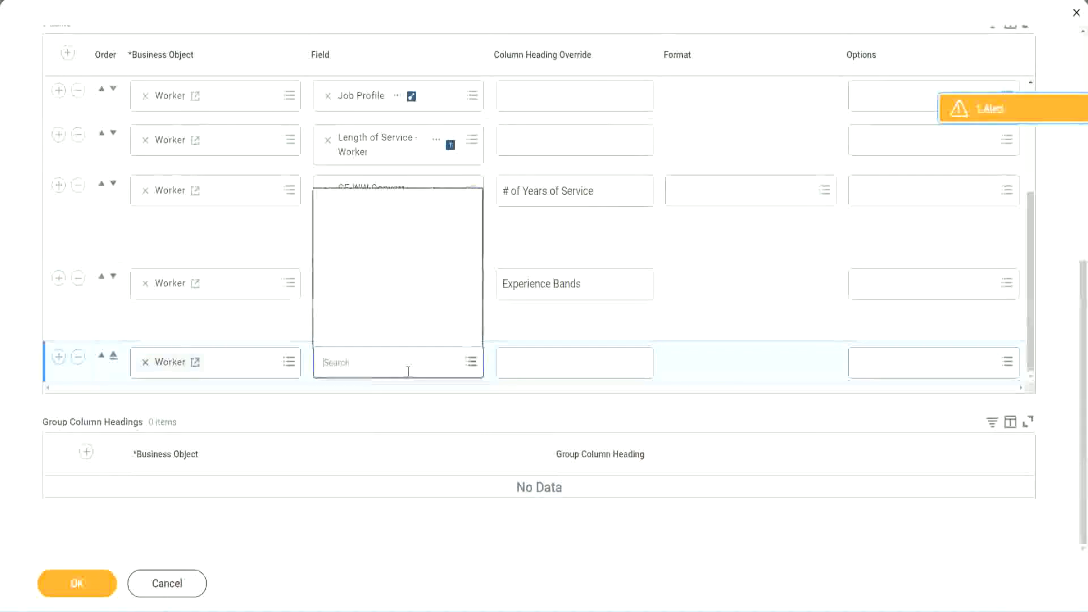
pyautogui.hotkey('ctrl', 'v')
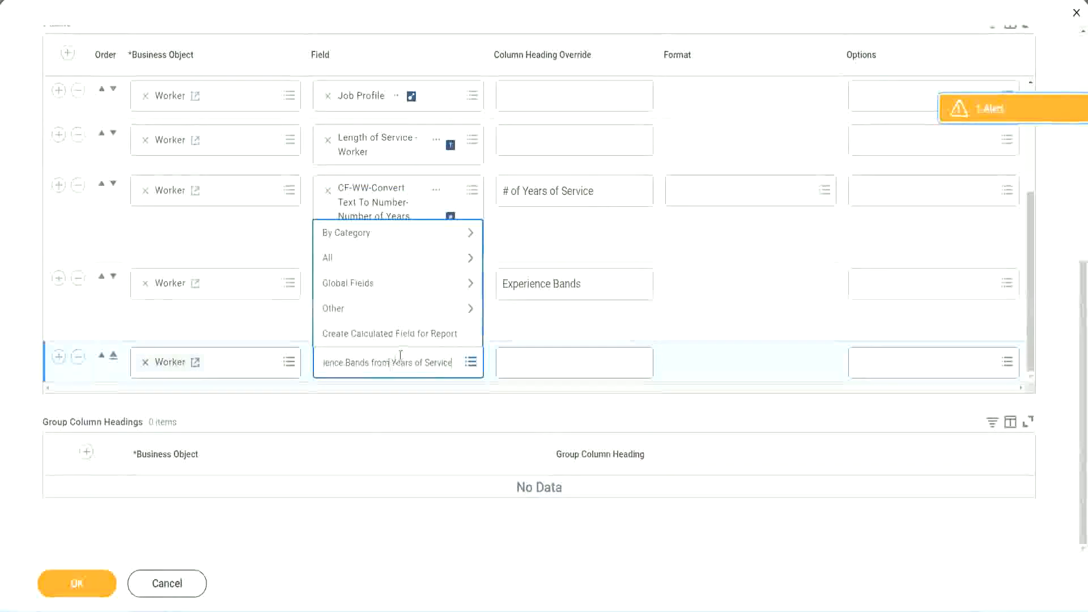
pyautogui.hotkey('ctrl', 'a')
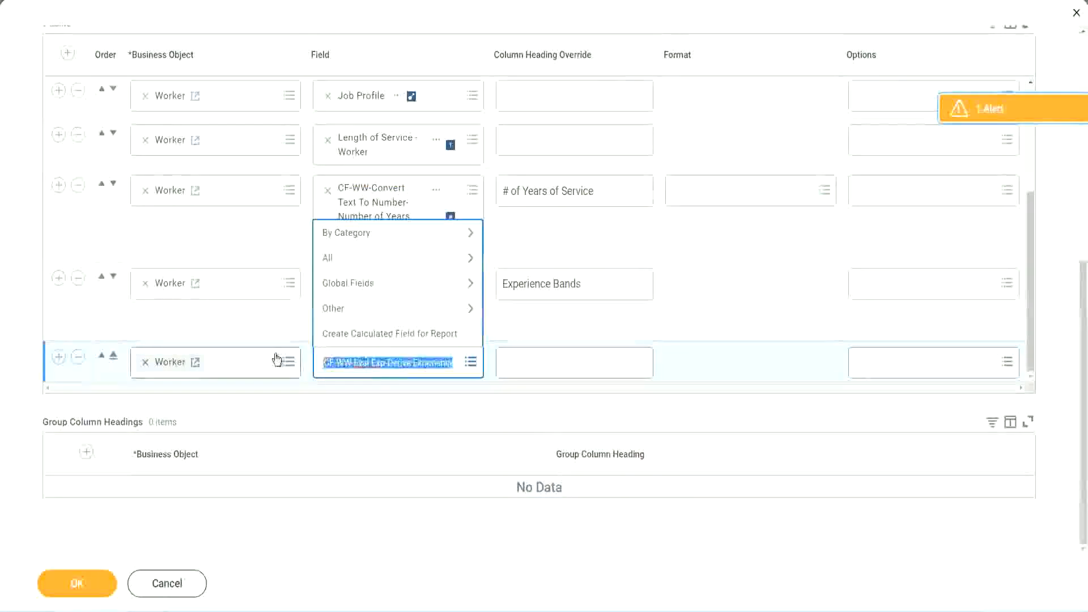
pyautogui.click(407, 372)
pyautogui.write('Band')
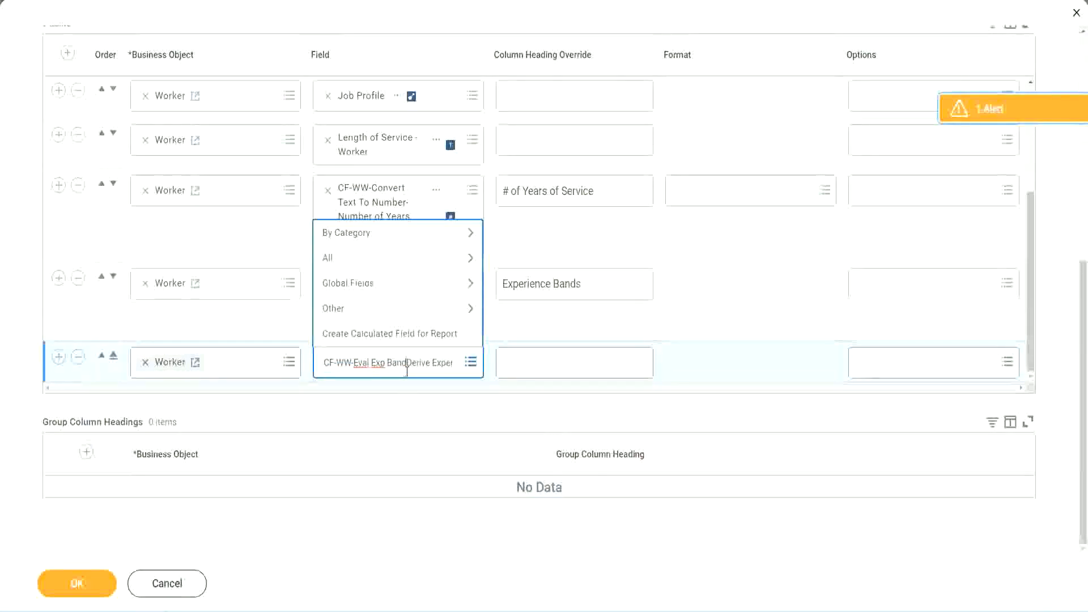
pyautogui.press('Delete')
pyautogui.press('Delete')
pyautogui.press('Delete')
pyautogui.press('Delete')
pyautogui.press('Delete')
pyautogui.press('Delete')
pyautogui.press('Delete')
pyautogui.press('Delete')
pyautogui.press('Delete')
pyautogui.press('Delete')
pyautogui.press('Delete')
pyautogui.press('Delete')
pyautogui.press('Delete')
pyautogui.press('Delete')
pyautogui.press('Delete')
pyautogui.press('Delete')
pyautogui.press('Return')
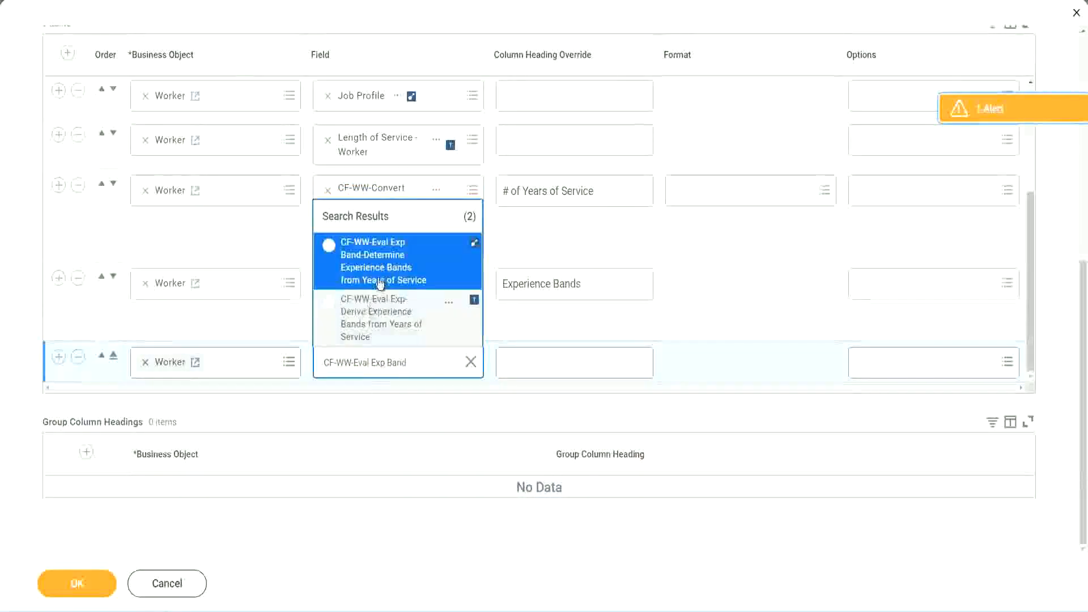
pyautogui.click(397, 268)
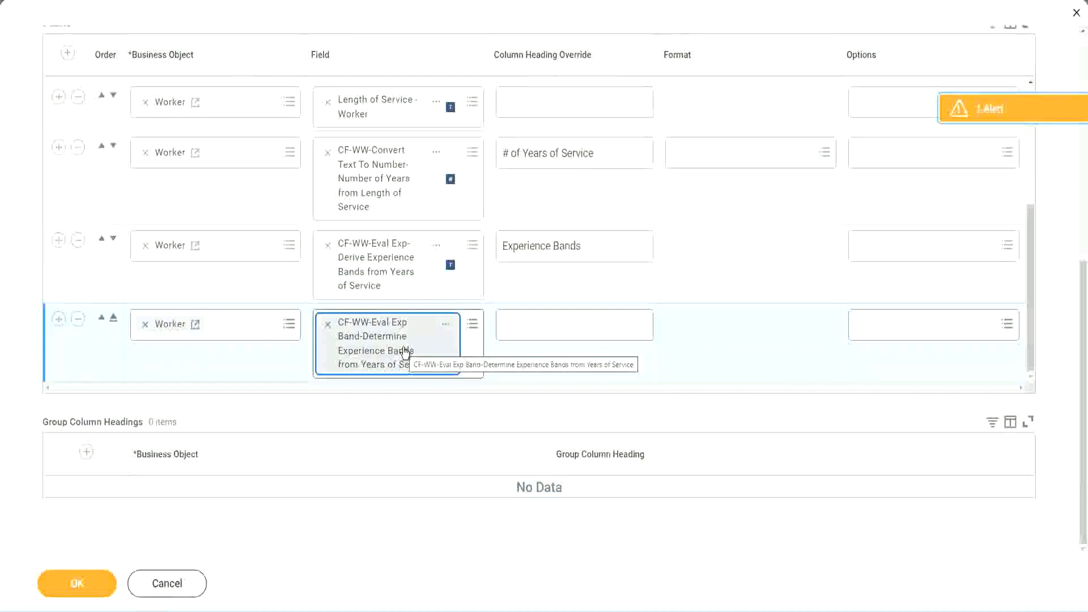
# Step: Set the new row's column heading override to Experience Bands (Eval Exp Bands) and save the report
pyautogui.click(599, 247)
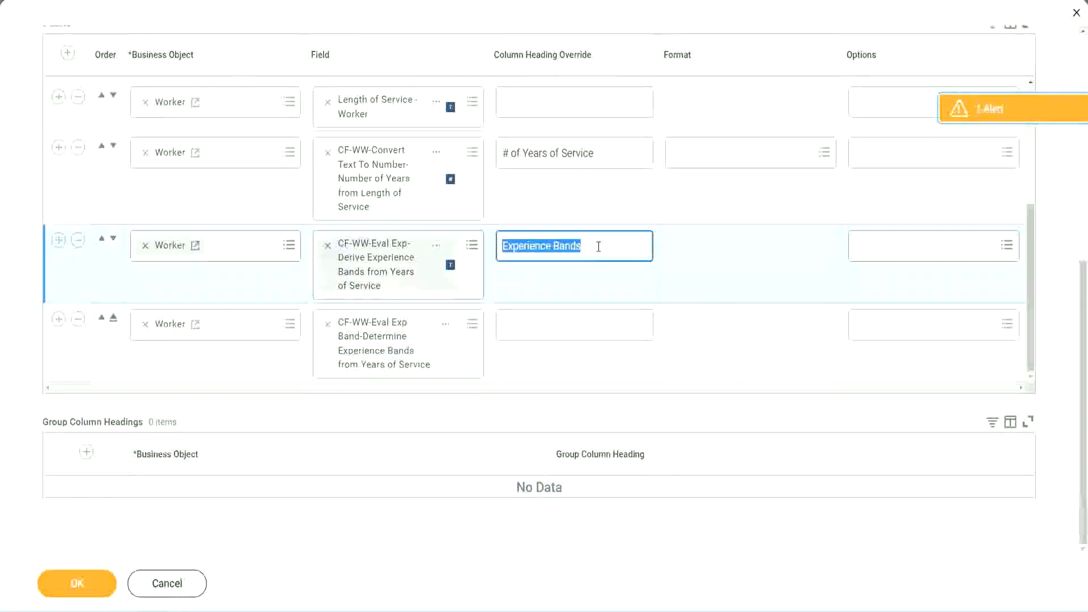
pyautogui.click(529, 323)
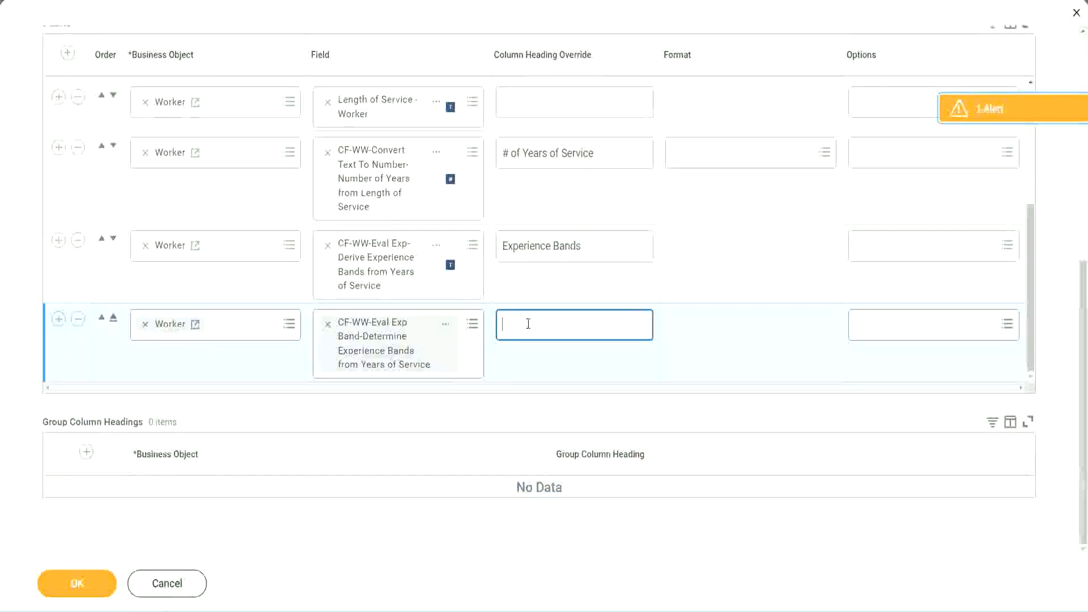
pyautogui.hotkey('ctrl', 'v')
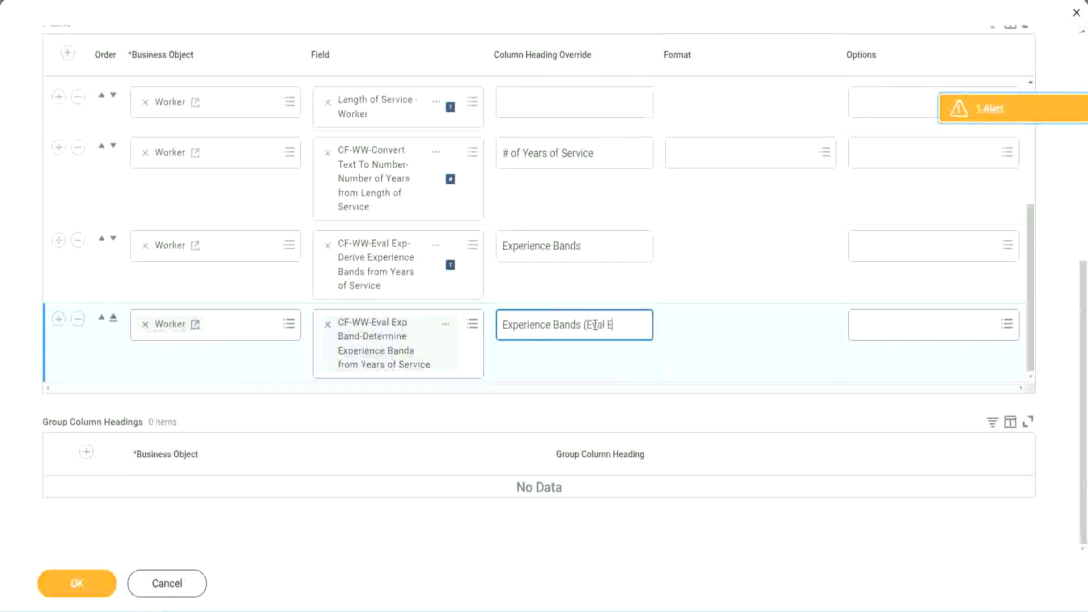
pyautogui.write('(Eval Exp Bands)')
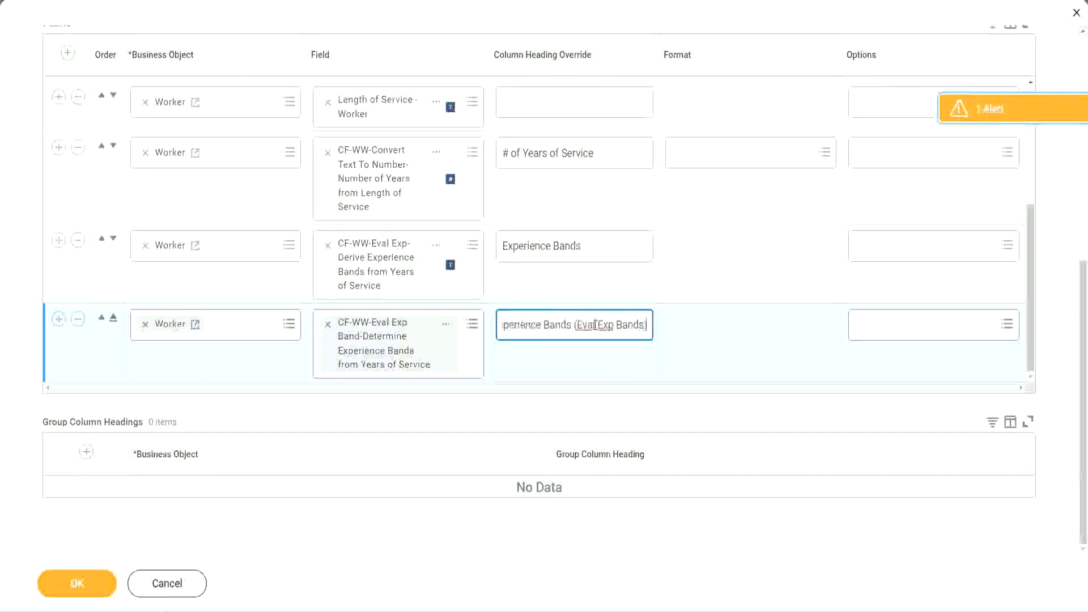
pyautogui.doubleClick(606, 325)
pyautogui.click(627, 324)
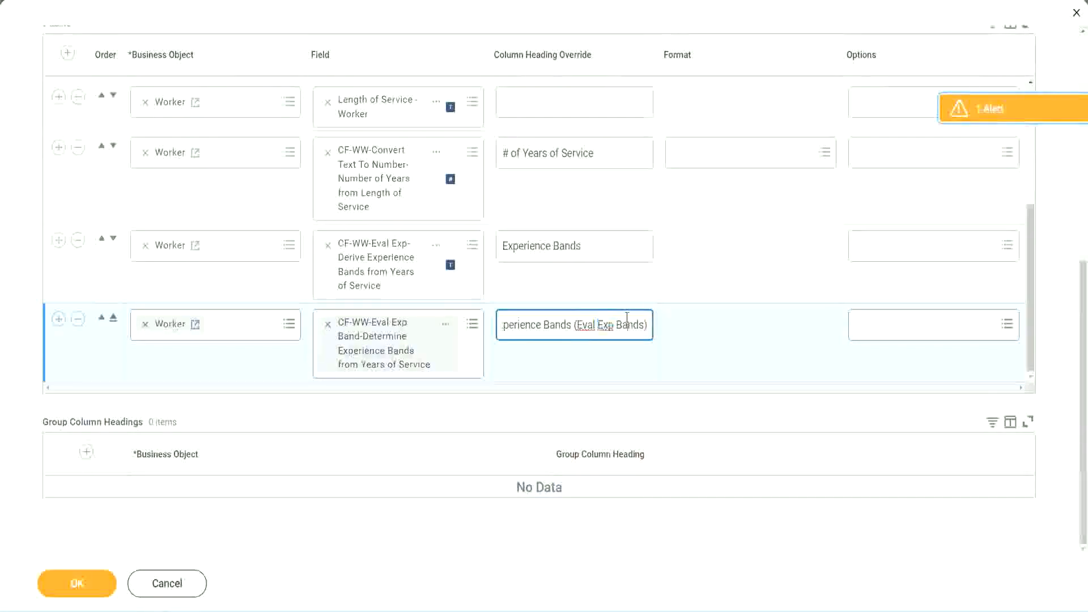
pyautogui.click(84, 588)
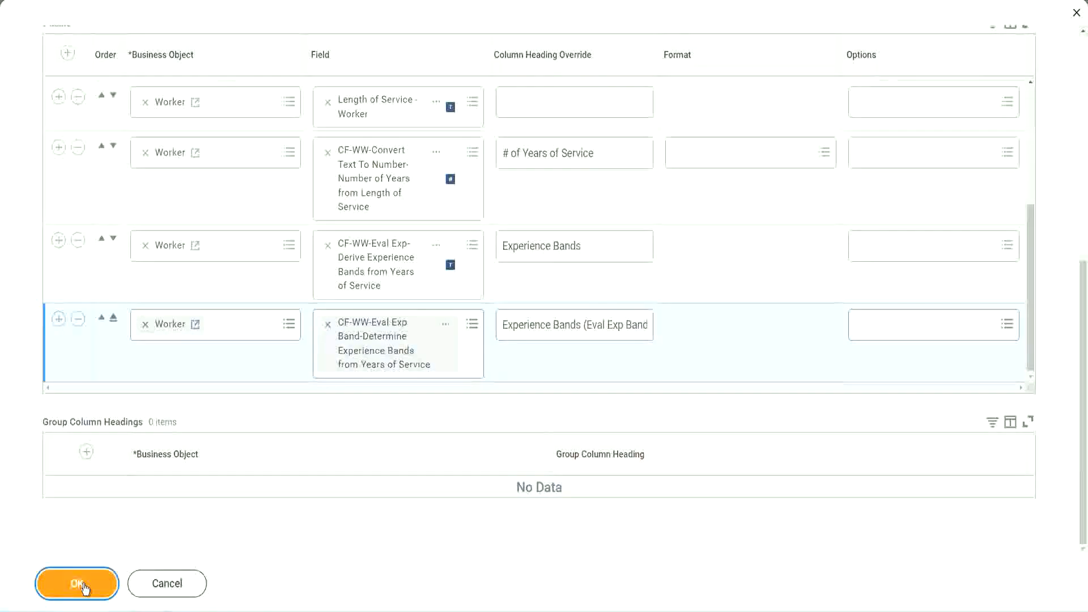